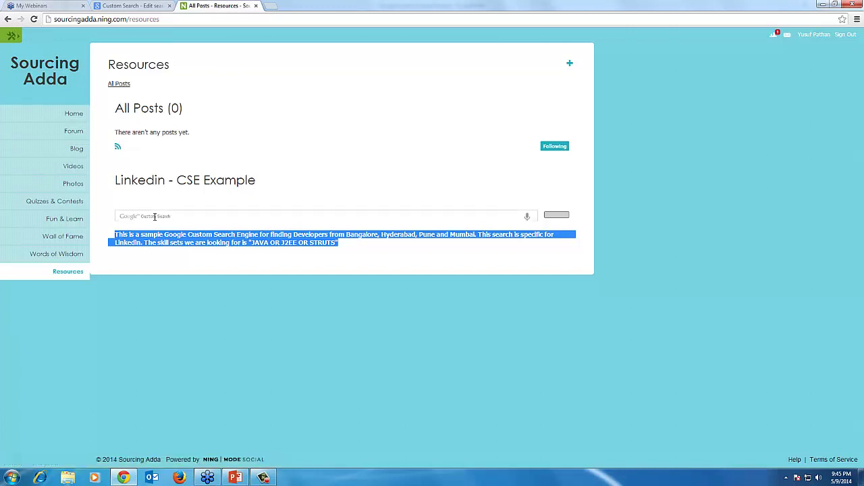
# Examine the LinkedIn CSE example's description, highlighting its target cities, the LinkedIn source and the skills JAVA OR J2EE OR STRUTS.
pyautogui.click(154, 216)
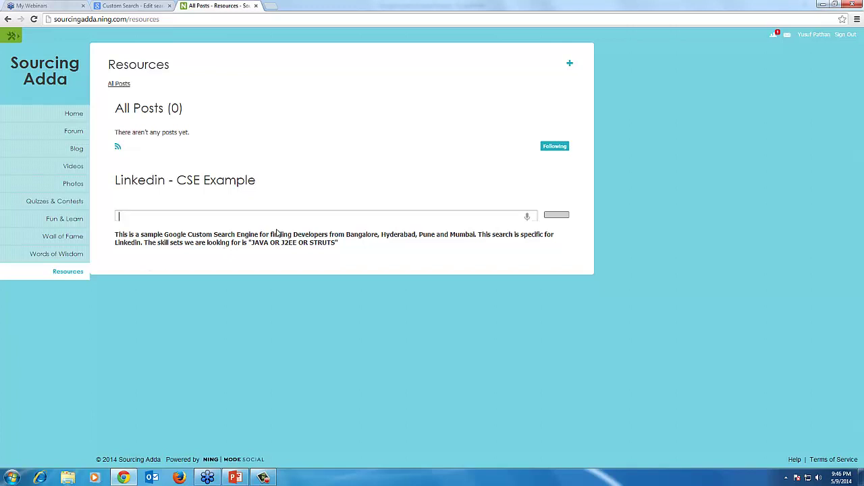
pyautogui.moveTo(270, 235); pyautogui.dragTo(478, 236)
pyautogui.click(352, 235)
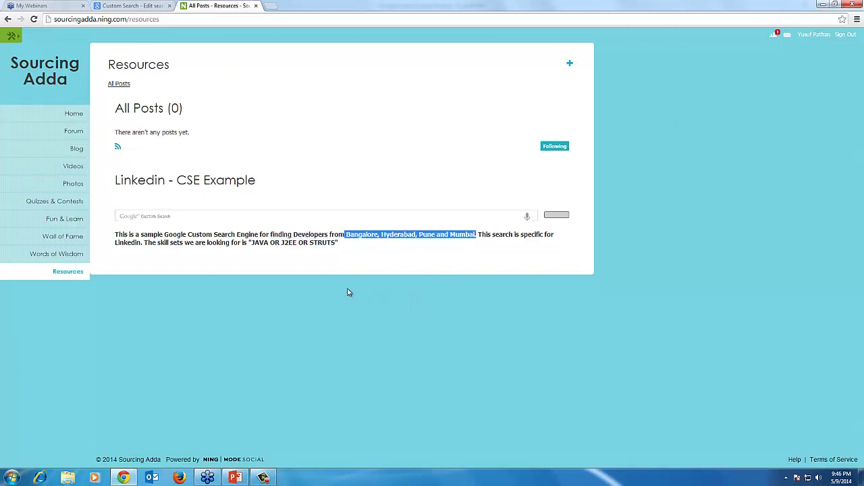
pyautogui.doubleClick(130, 243)
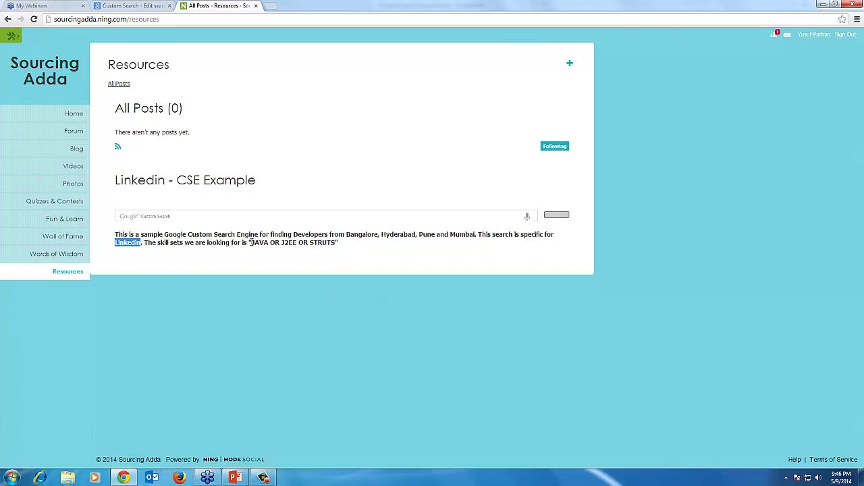
pyautogui.click(253, 242)
pyautogui.moveTo(254, 242); pyautogui.dragTo(276, 242)
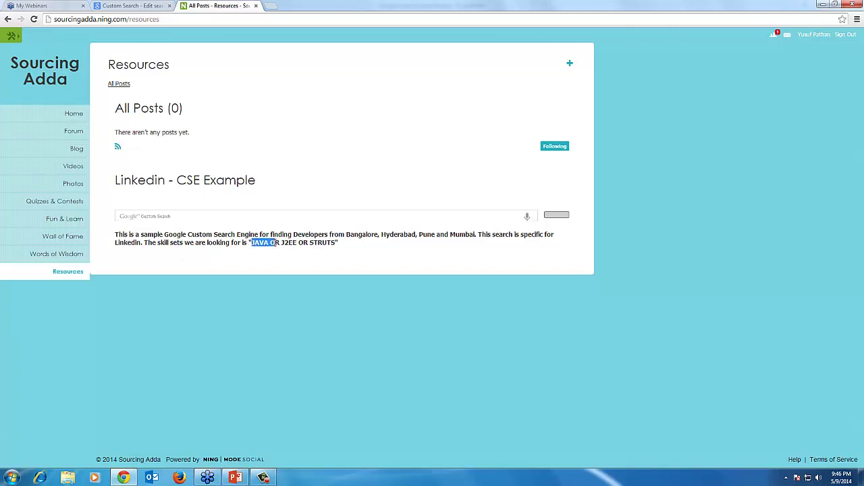
pyautogui.click(315, 245)
pyautogui.moveTo(335, 243); pyautogui.dragTo(251, 245)
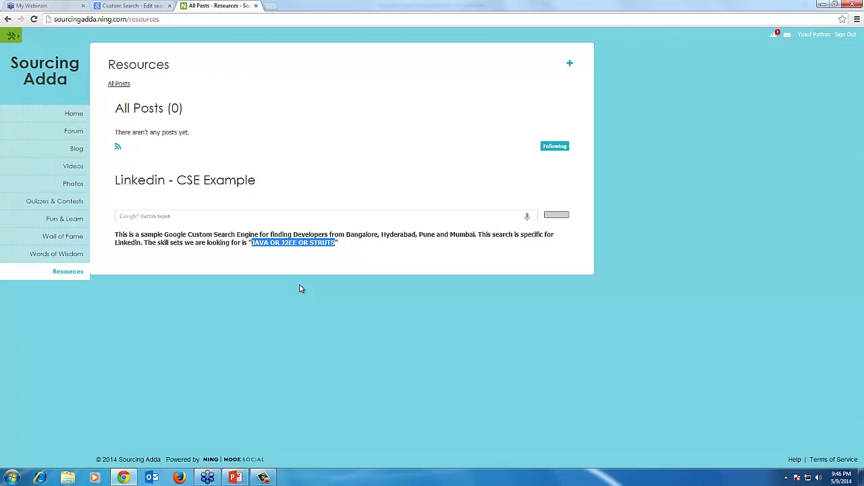
# Search the LinkedIn custom search engine for "android", maximize the results window and look through the first page of results.
pyautogui.click(162, 216)
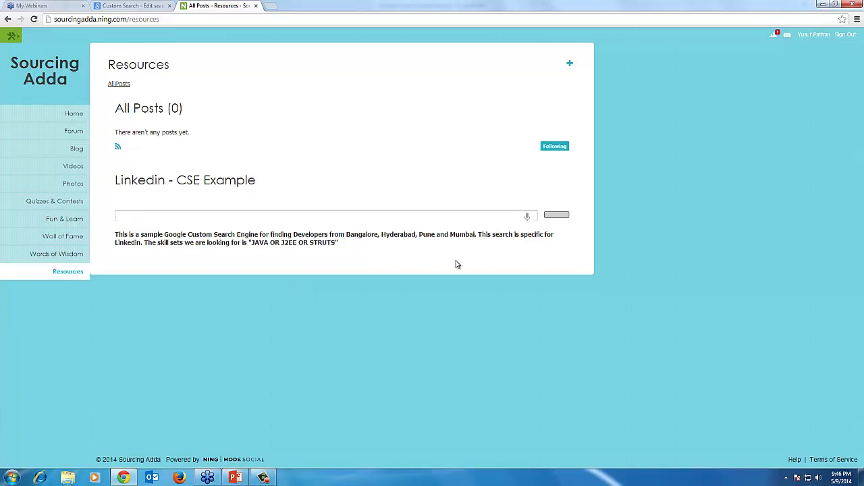
pyautogui.write('android')
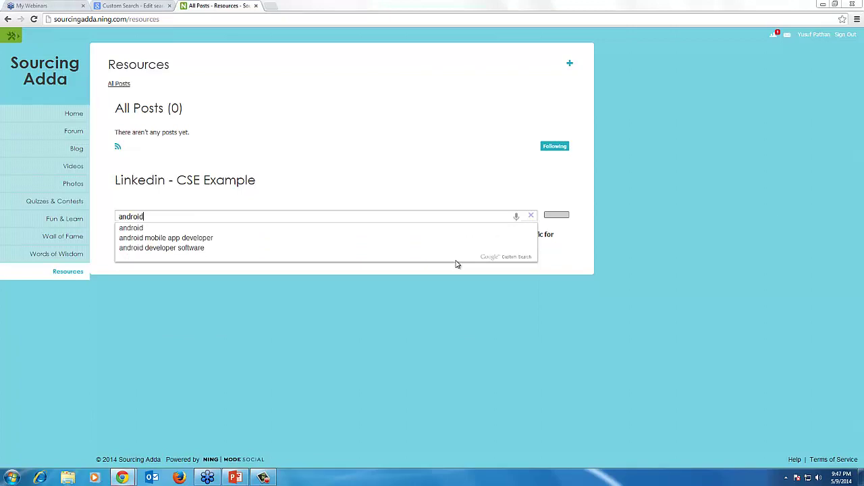
pyautogui.click(553, 216)
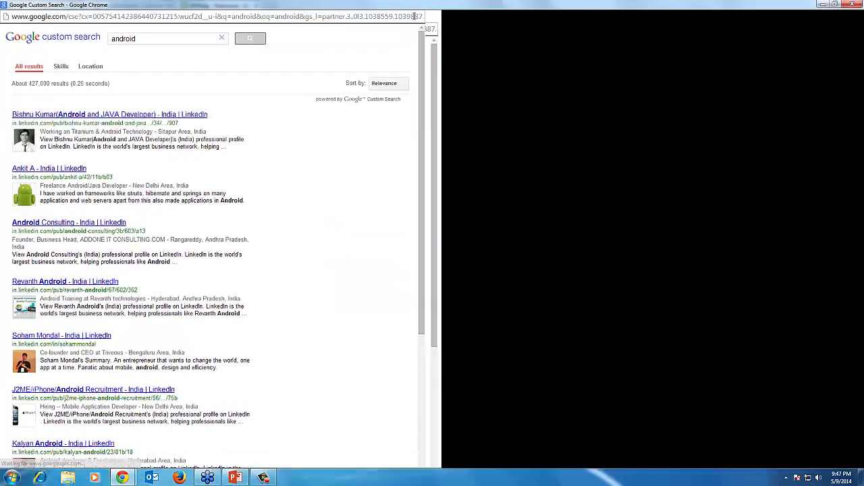
pyautogui.click(412, 13)
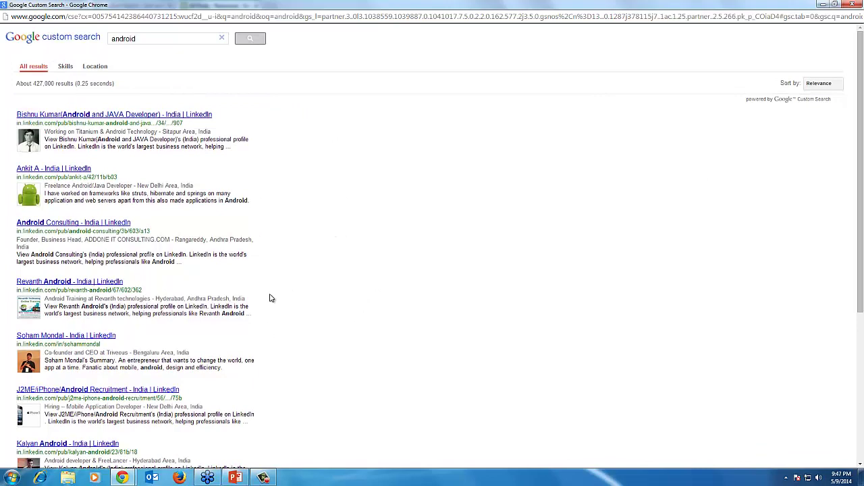
pyautogui.scroll(-4, 270, 298)
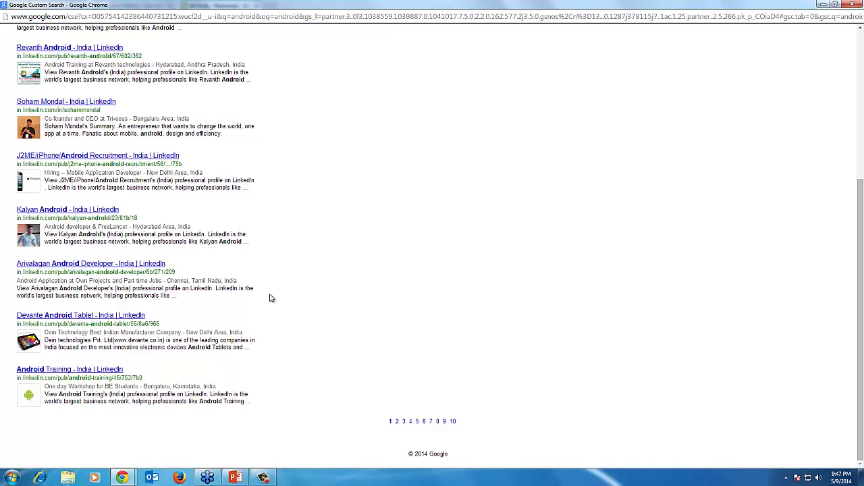
pyautogui.scroll(5, 270, 297)
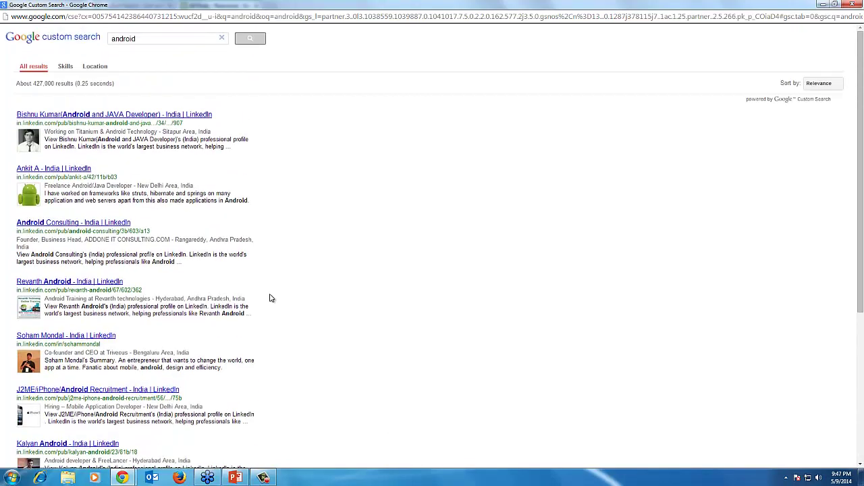
# Refine the android results by Skills and highlight the matched job-title keywords Engineer and Developer in the first result.
pyautogui.click(63, 68)
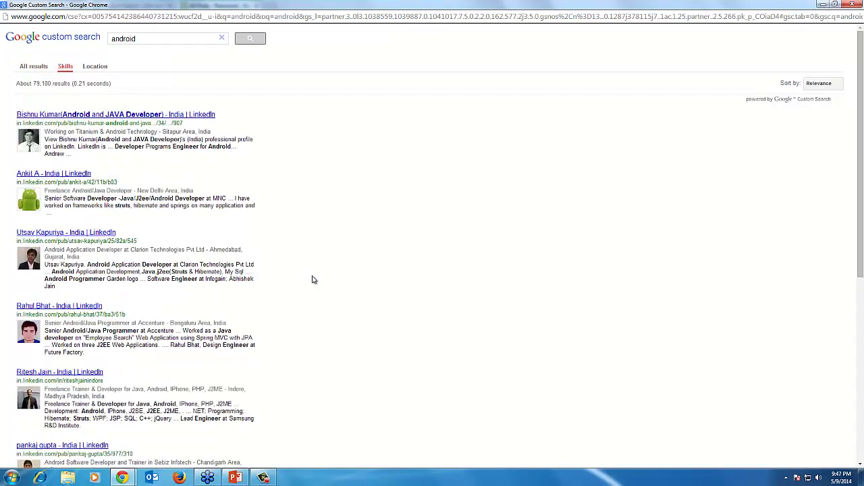
pyautogui.click(93, 67)
pyautogui.click(64, 66)
pyautogui.click(65, 67)
pyautogui.scroll(-1, 85, 146)
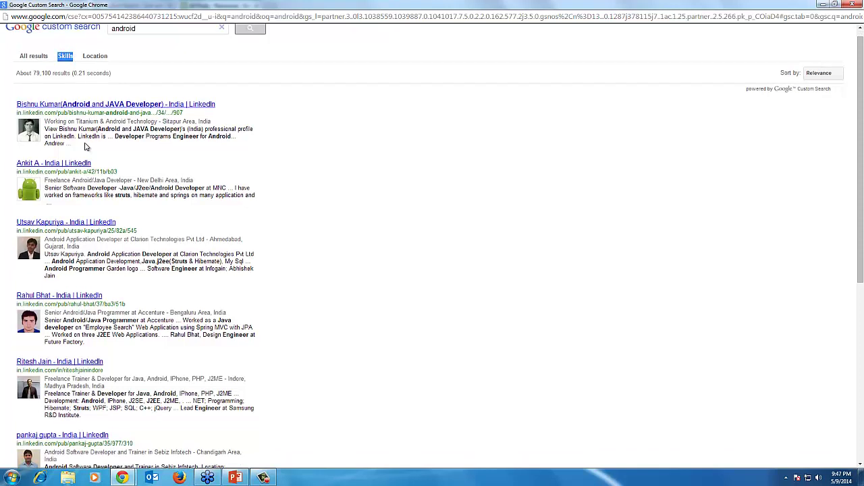
pyautogui.doubleClick(120, 30)
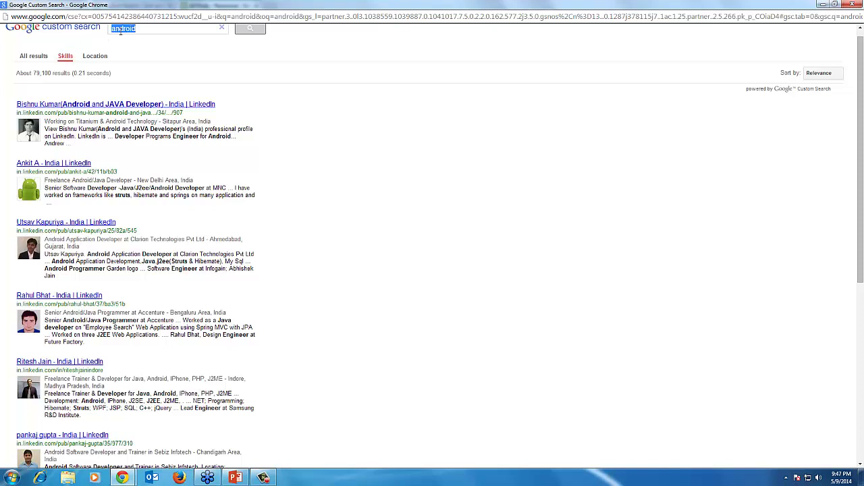
pyautogui.doubleClick(140, 128)
pyautogui.scroll(-1, 167, 169)
pyautogui.doubleClick(186, 125)
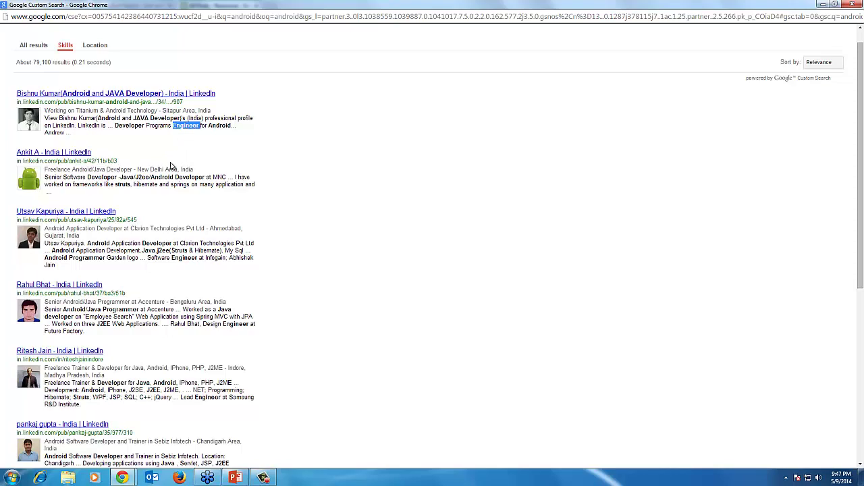
pyautogui.doubleClick(129, 125)
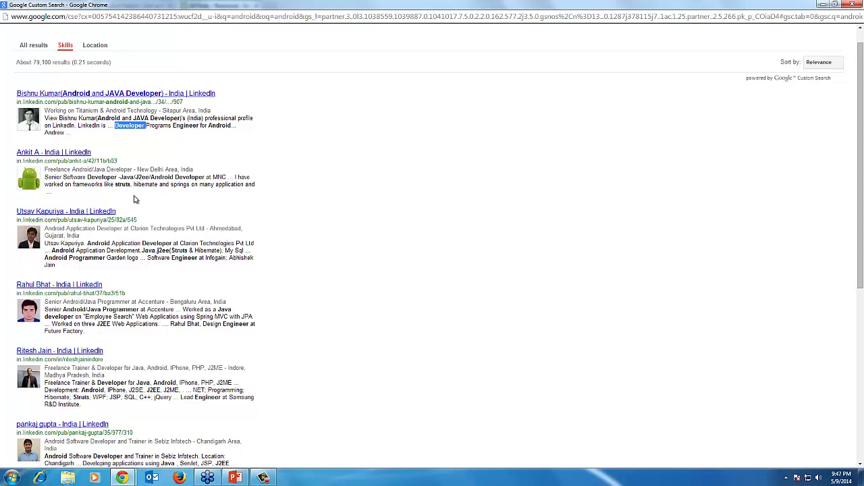
# Examine the remaining Skills results for the keywords Java, J2EE and Android in the profile snippets.
pyautogui.scroll(-1, 114, 187)
pyautogui.scroll(-5, 116, 191)
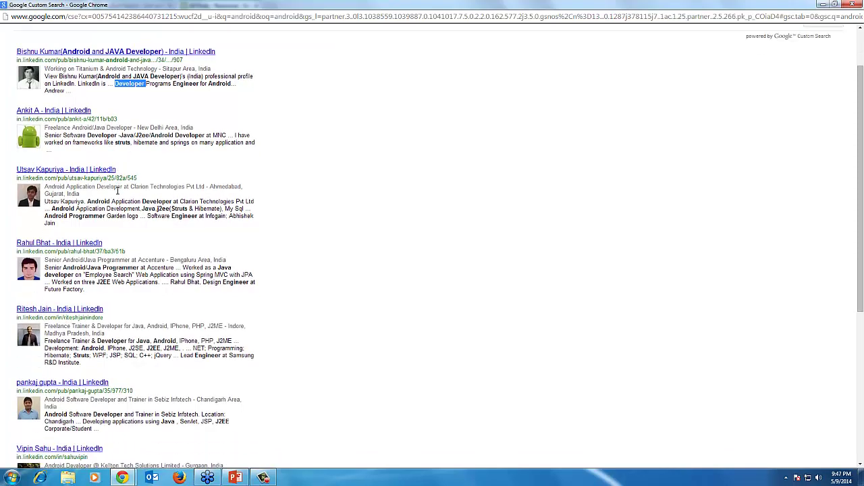
pyautogui.scroll(-1, 116, 195)
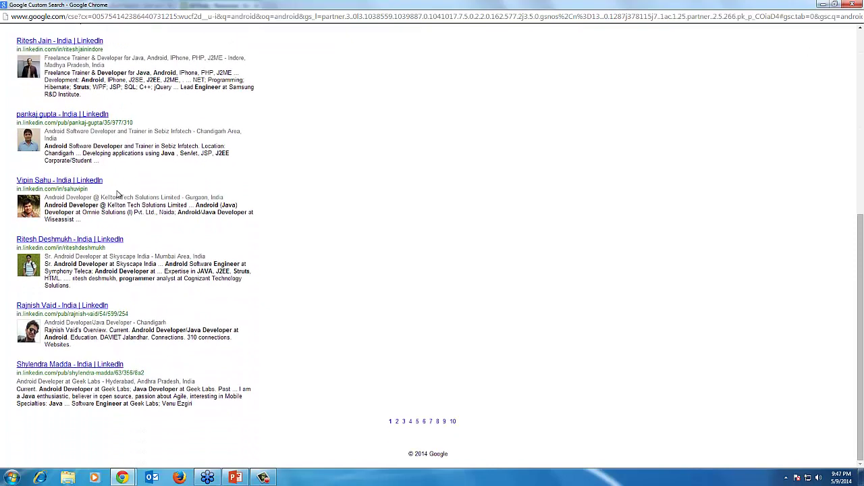
pyautogui.scroll(2, 117, 194)
pyautogui.scroll(3, 116, 194)
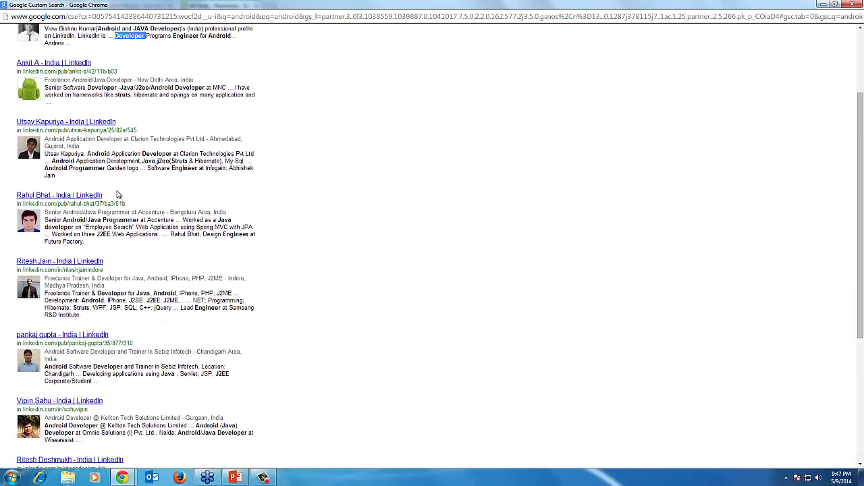
pyautogui.scroll(1, 191, 322)
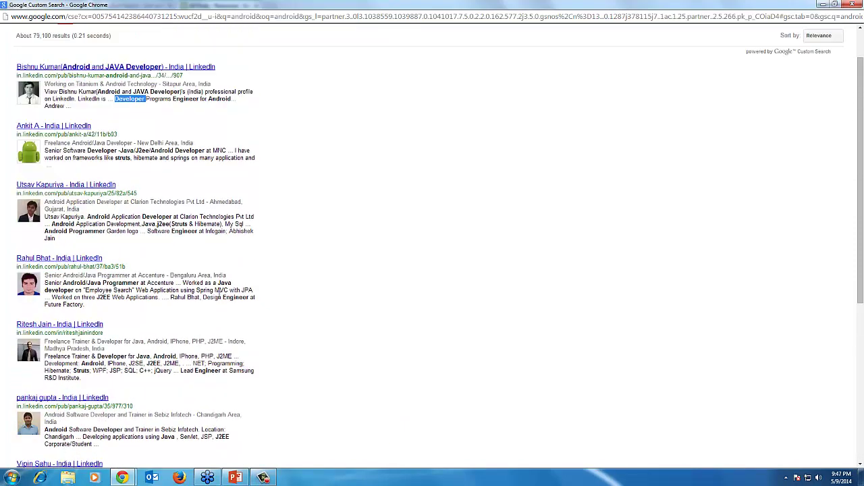
pyautogui.doubleClick(223, 283)
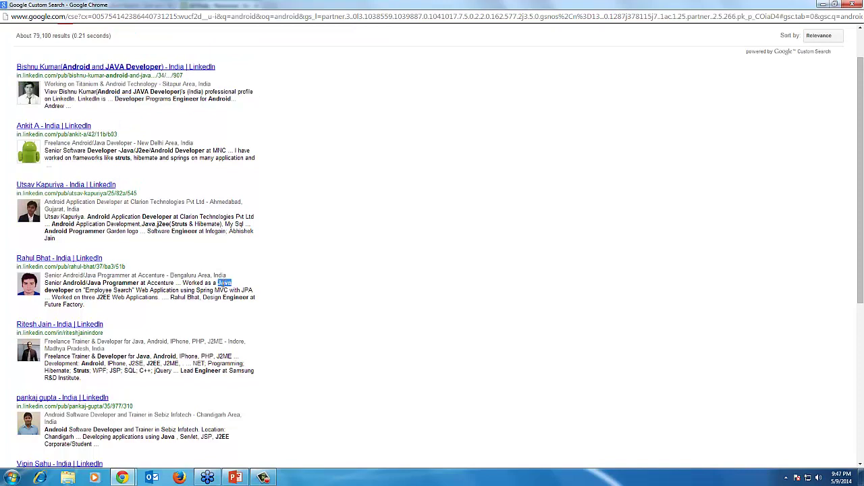
pyautogui.doubleClick(104, 298)
pyautogui.doubleClick(74, 283)
pyautogui.scroll(1, 120, 196)
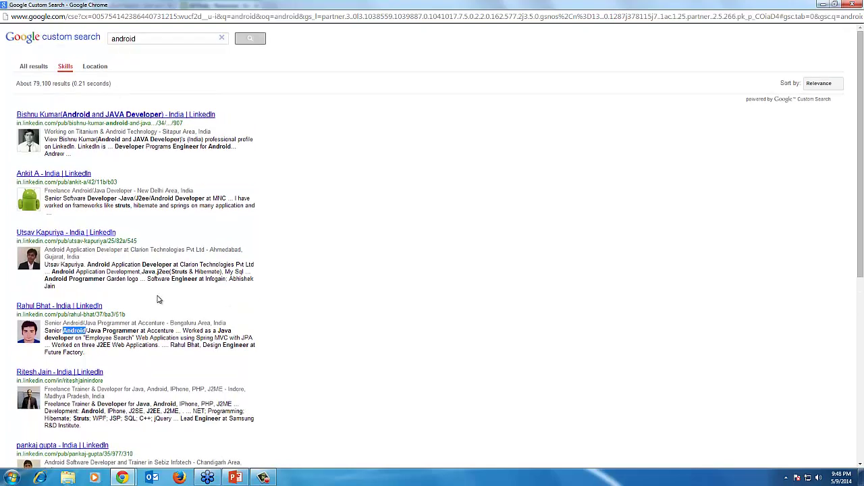
pyautogui.scroll(-4, 158, 299)
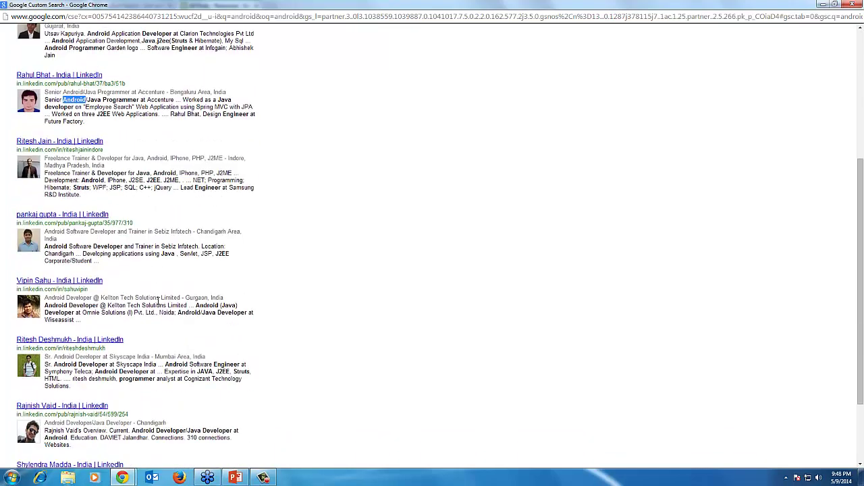
pyautogui.scroll(4, 158, 299)
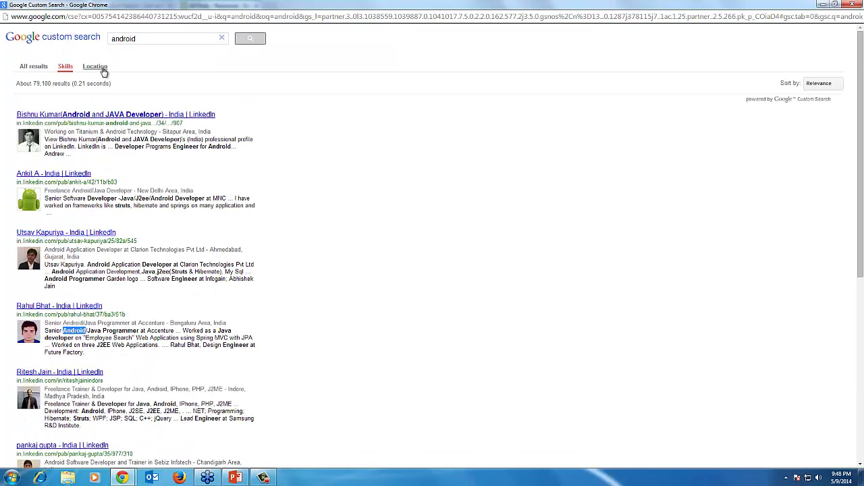
# Refine the android results by Location and check the first result for the skills Java and J2EE and the searched keyword.
pyautogui.click(104, 70)
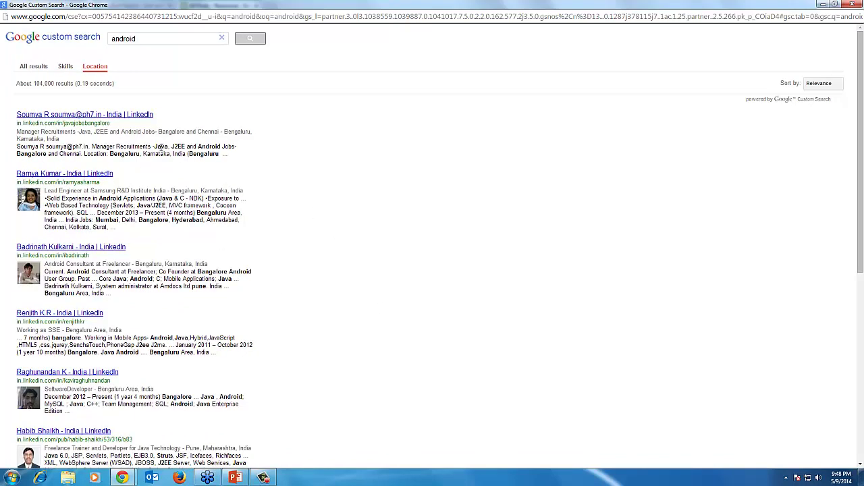
pyautogui.doubleClick(162, 147)
pyautogui.doubleClick(177, 147)
pyautogui.click(201, 148)
pyautogui.doubleClick(201, 147)
pyautogui.doubleClick(127, 38)
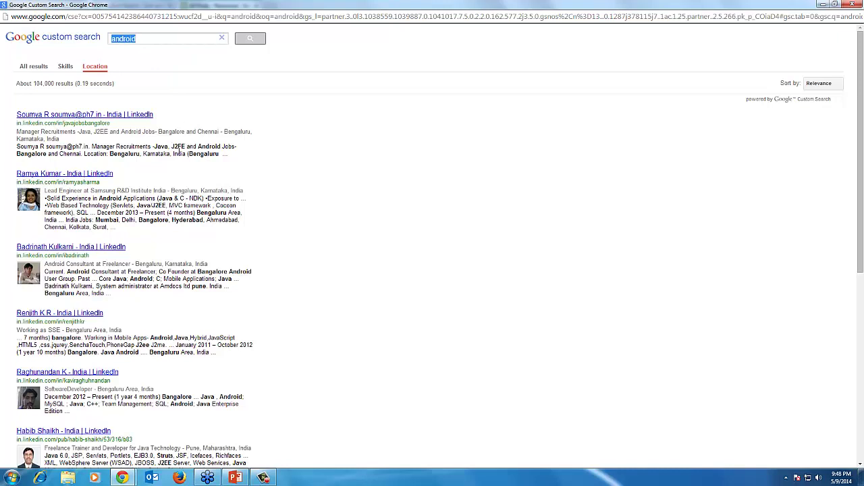
# Highlight the Bengaluru location in the headlines of the first three Location results.
pyautogui.moveTo(159, 132); pyautogui.dragTo(253, 134)
pyautogui.moveTo(173, 191); pyautogui.dragTo(196, 191)
pyautogui.scroll(-1, 166, 235)
pyautogui.scroll(-1, 166, 235)
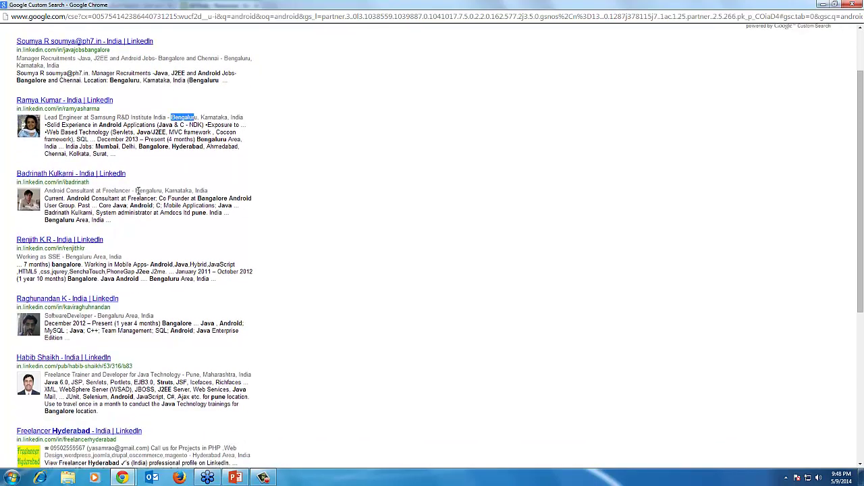
pyautogui.moveTo(136, 181); pyautogui.dragTo(162, 181)
pyautogui.scroll(-1, 160, 258)
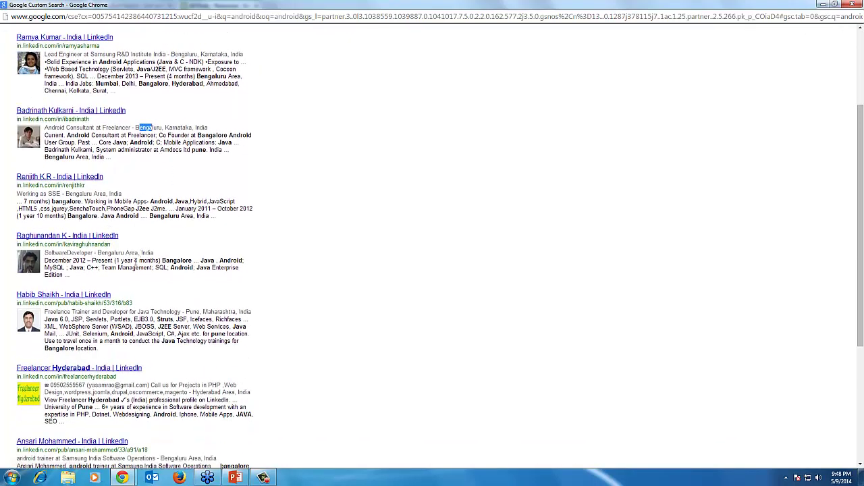
# Check the locations of the remaining profiles on the first page of Location results, highlighting the city names in their headlines.
pyautogui.scroll(-1, 150, 266)
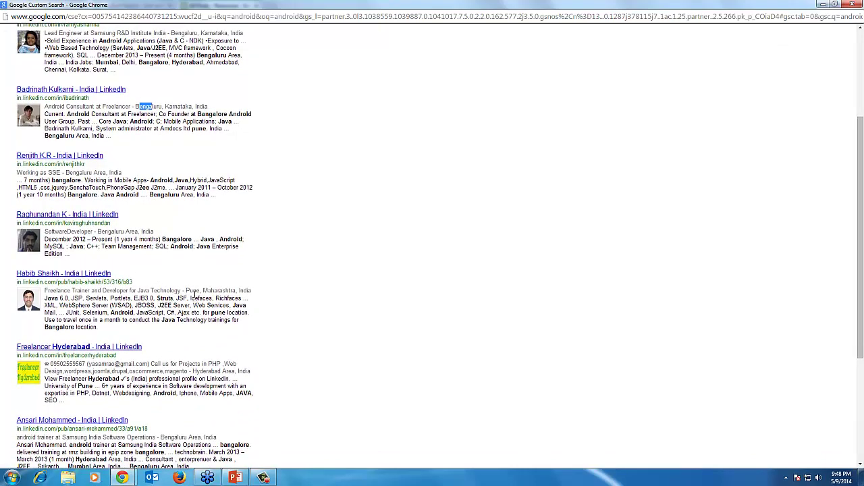
pyautogui.doubleClick(193, 290)
pyautogui.scroll(-2, 162, 345)
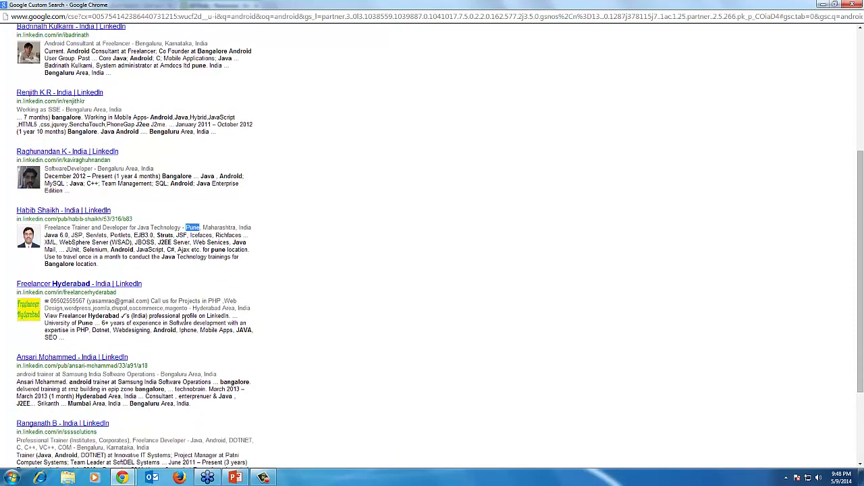
pyautogui.scroll(-1, 192, 316)
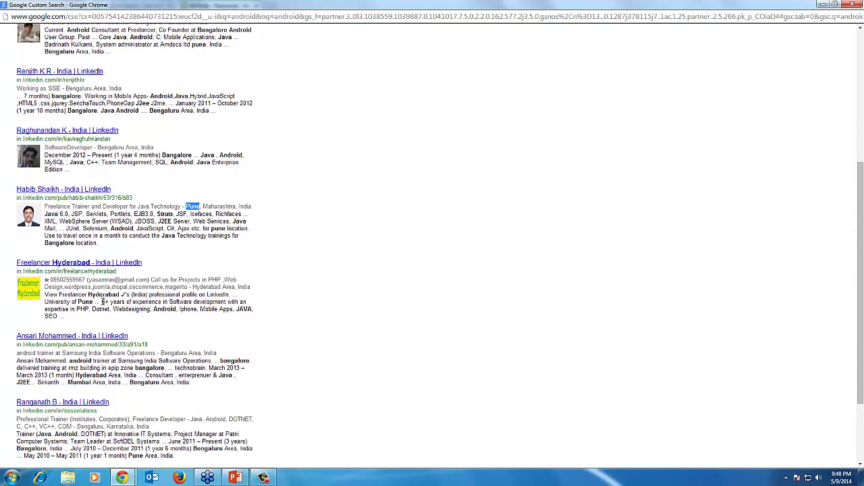
pyautogui.doubleClick(206, 287)
pyautogui.scroll(-3, 154, 351)
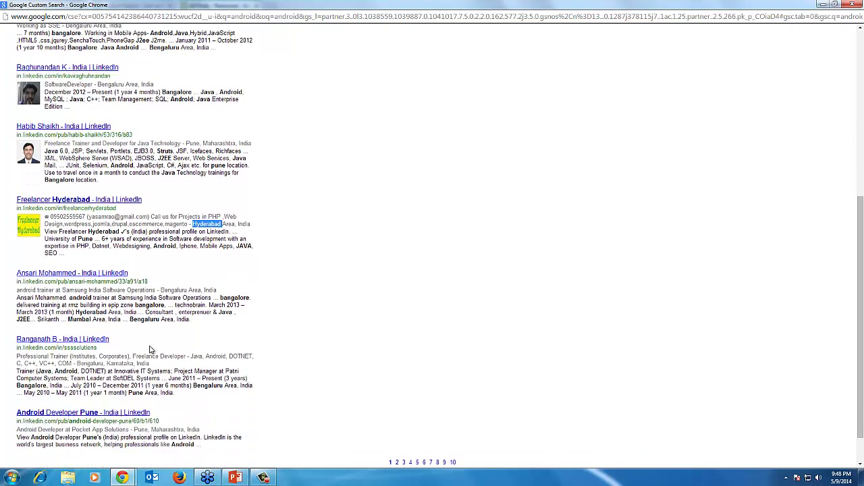
pyautogui.doubleClick(176, 291)
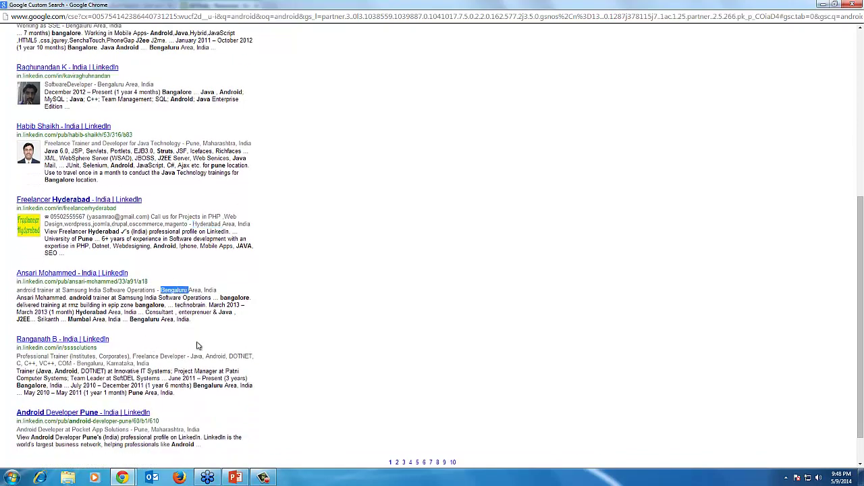
pyautogui.scroll(-2, 196, 346)
pyautogui.doubleClick(88, 323)
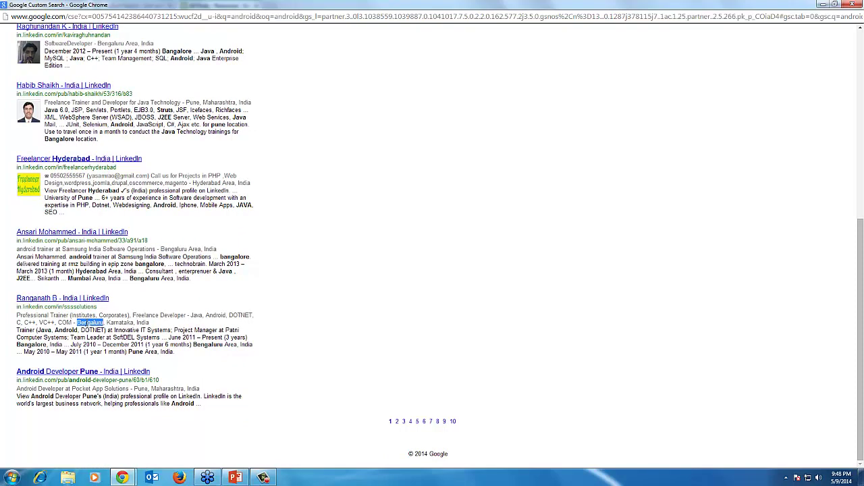
pyautogui.doubleClick(137, 381)
pyautogui.scroll(5, 266, 342)
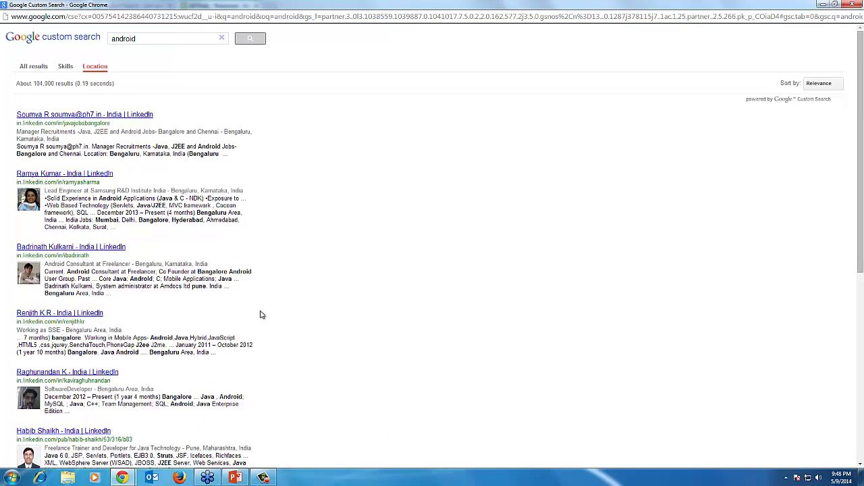
# Close the search results window and highlight the four city names in the Linkedin CSE example's description.
pyautogui.click(852, 5)
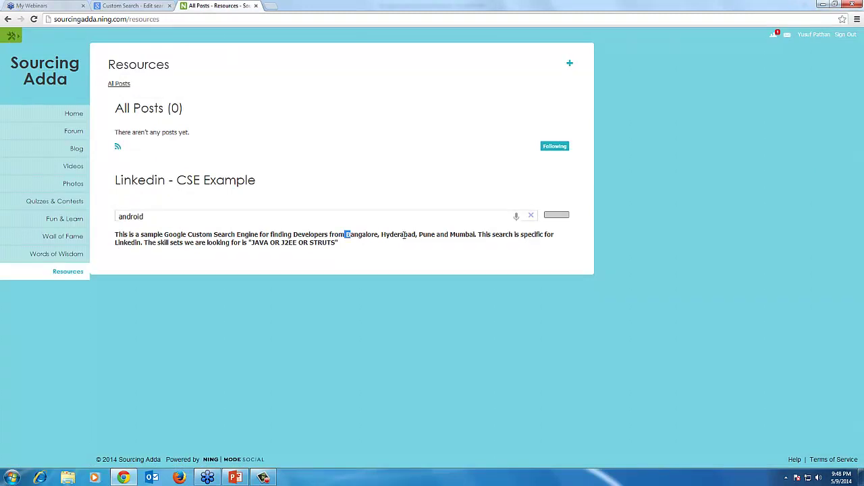
pyautogui.moveTo(345, 234); pyautogui.dragTo(476, 235)
pyautogui.click(147, 216)
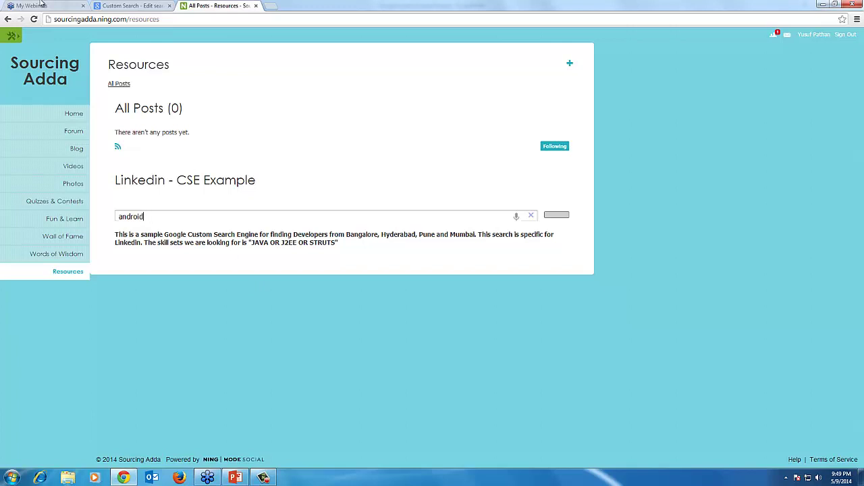
pyautogui.click(114, 5)
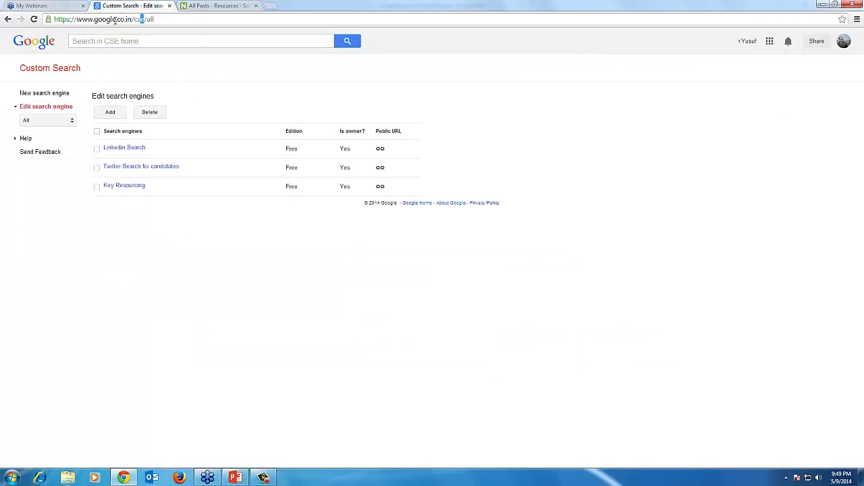
pyautogui.moveTo(144, 19); pyautogui.dragTo(77, 20)
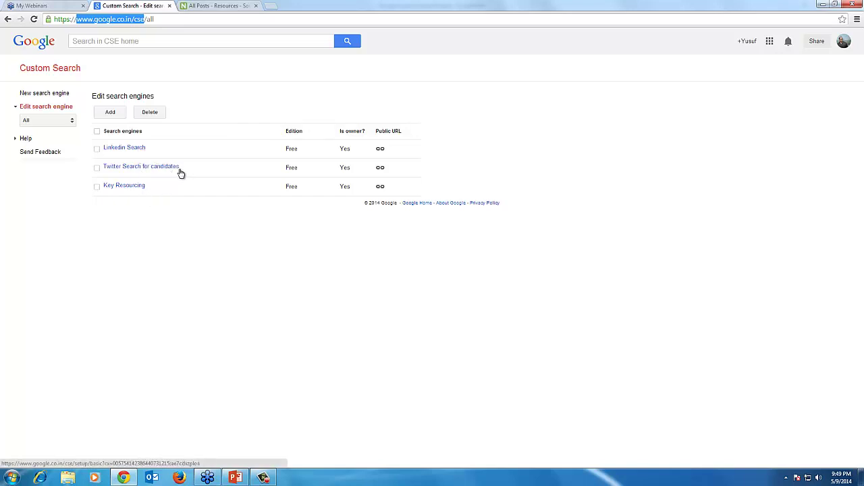
pyautogui.click(127, 152)
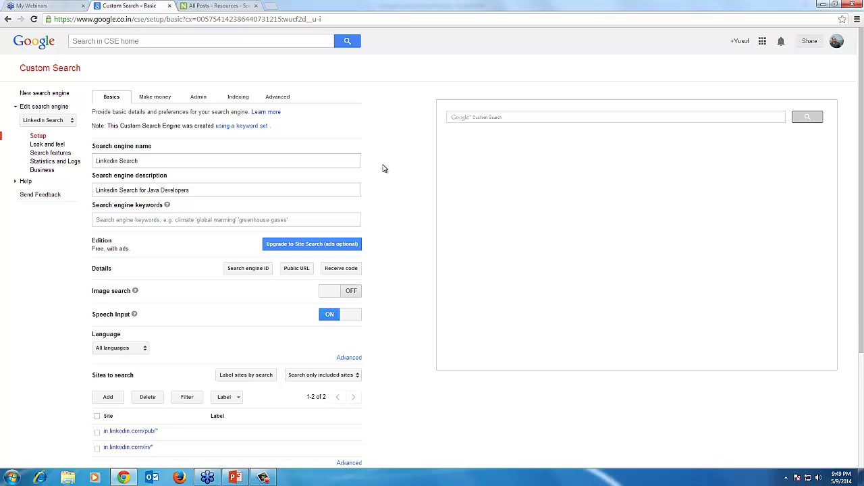
pyautogui.scroll(-3, 383, 168)
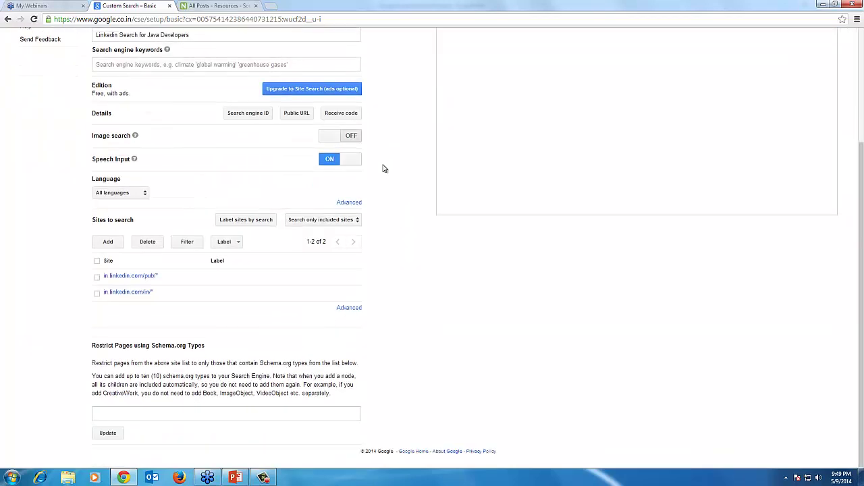
pyautogui.scroll(3, 383, 168)
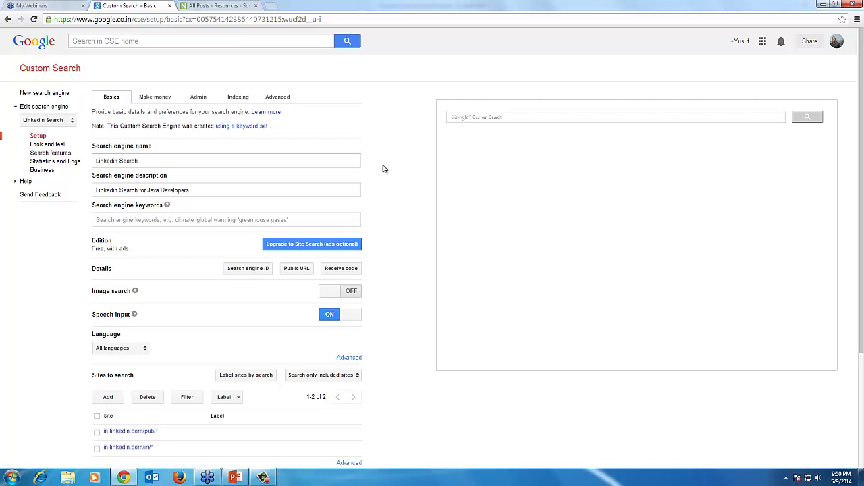
# Run a search for android in the Linkedin Search engine's preview.
pyautogui.click(467, 117)
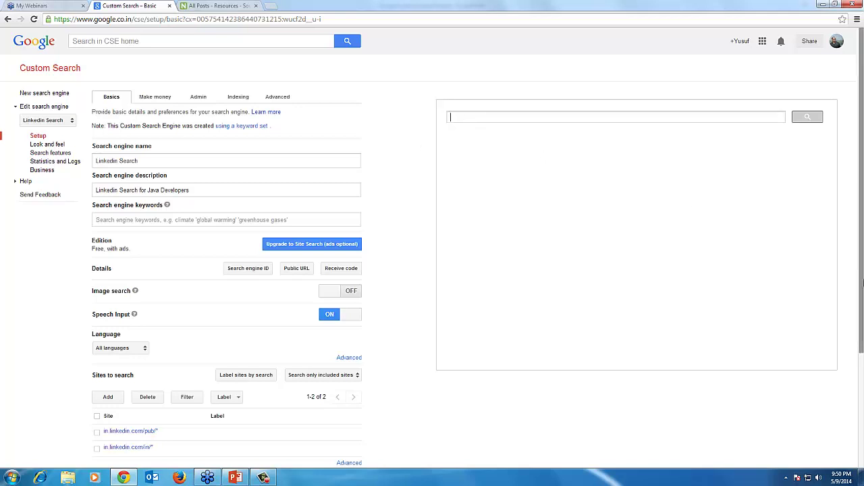
pyautogui.write('android')
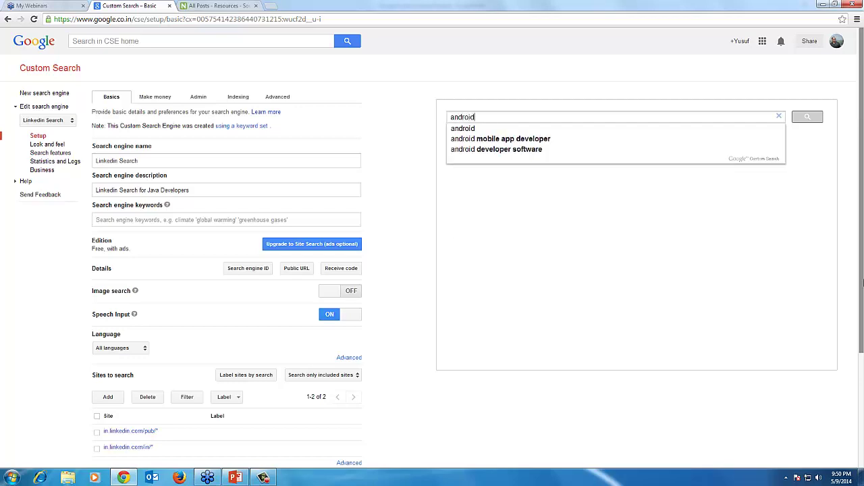
pyautogui.press('Return')
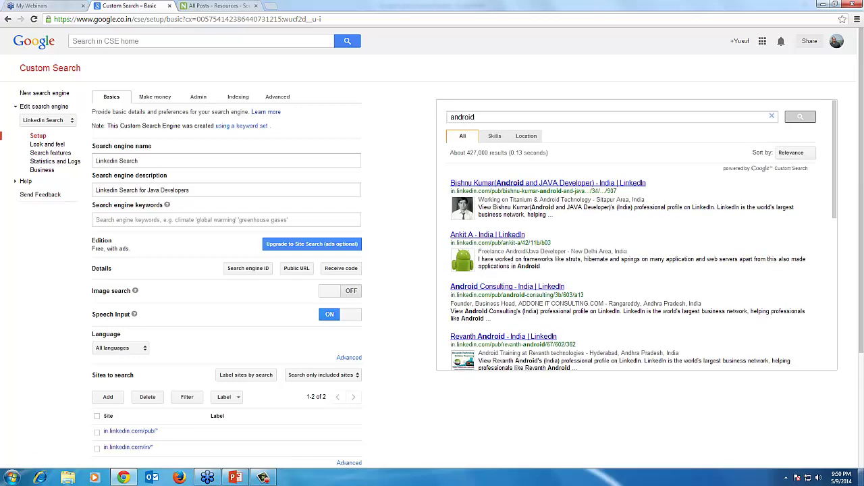
# Look through the Skills and Location refinements of the android preview results, ending on the unrefined results.
pyautogui.click(494, 138)
pyautogui.click(521, 138)
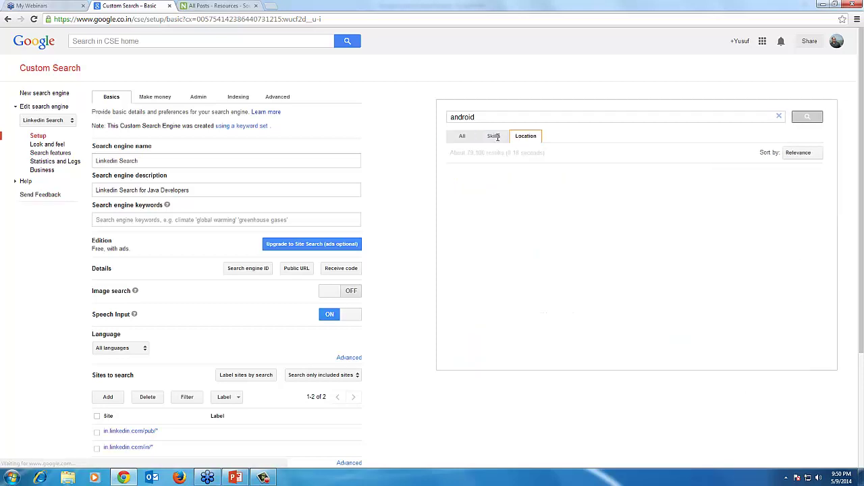
pyautogui.click(471, 138)
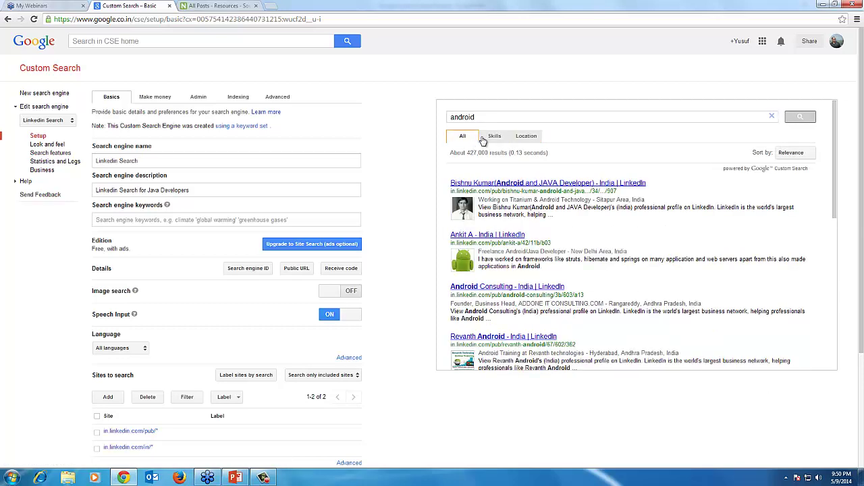
pyautogui.click(494, 137)
pyautogui.scroll(-10, 540, 283)
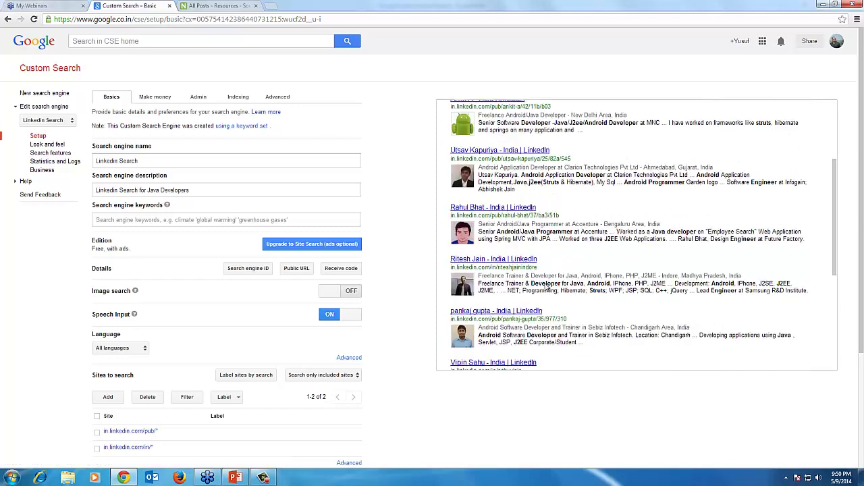
pyautogui.scroll(10, 525, 125)
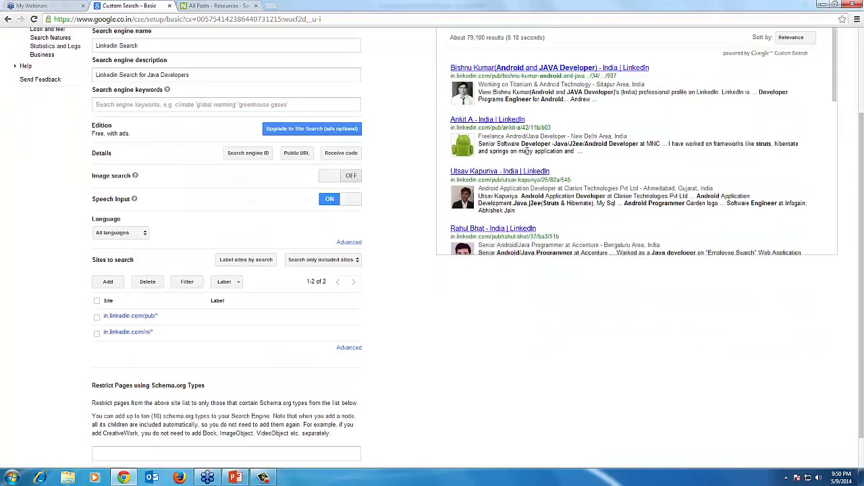
pyautogui.click(465, 137)
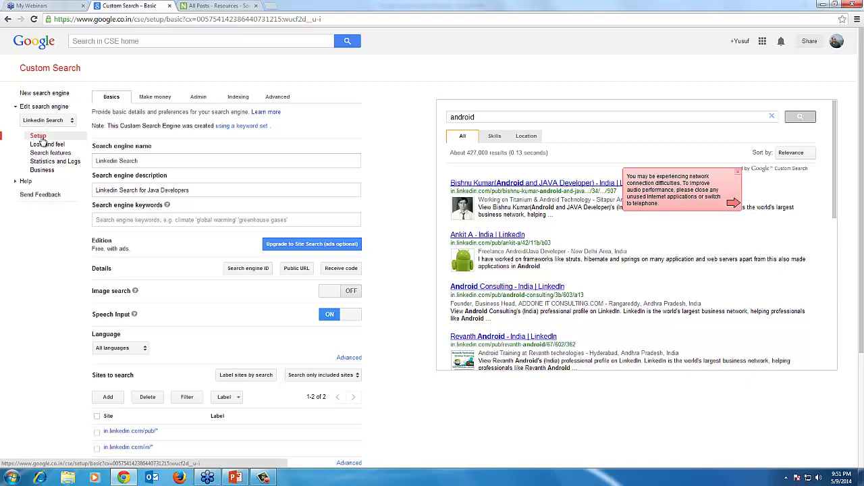
# Highlight the engine's name, Linkedin Search, in the basic setup.
pyautogui.click(140, 162)
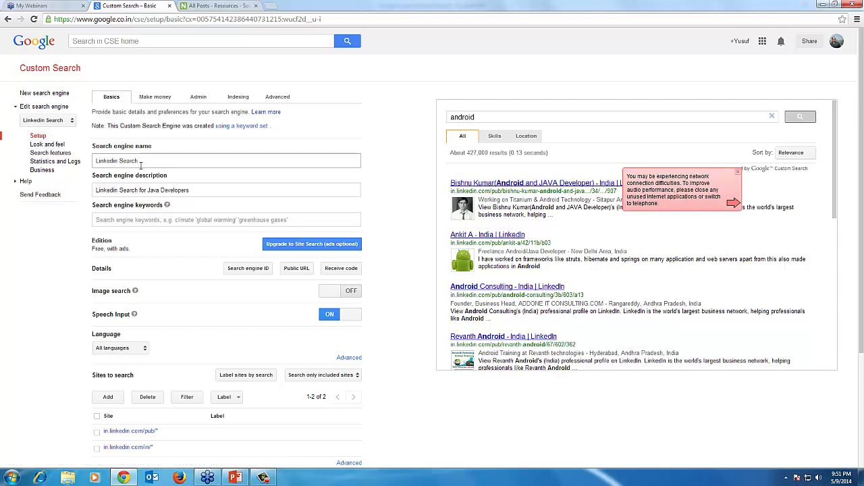
pyautogui.click(140, 163)
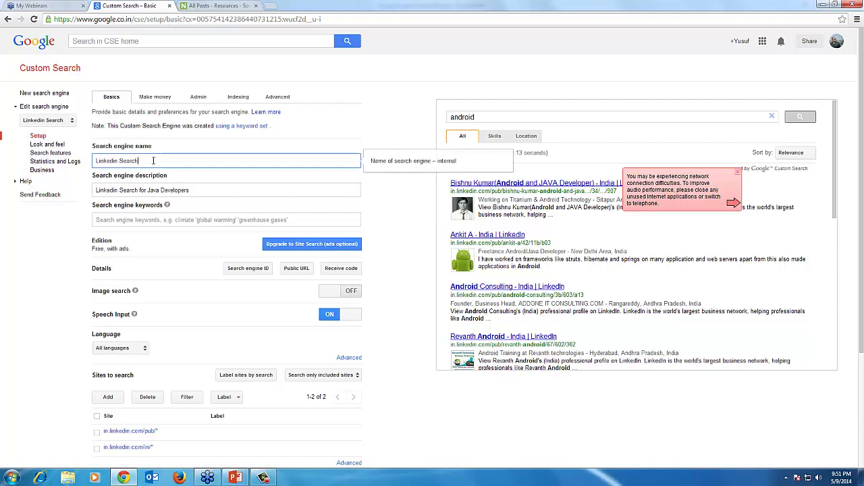
pyautogui.tripleClick(154, 161)
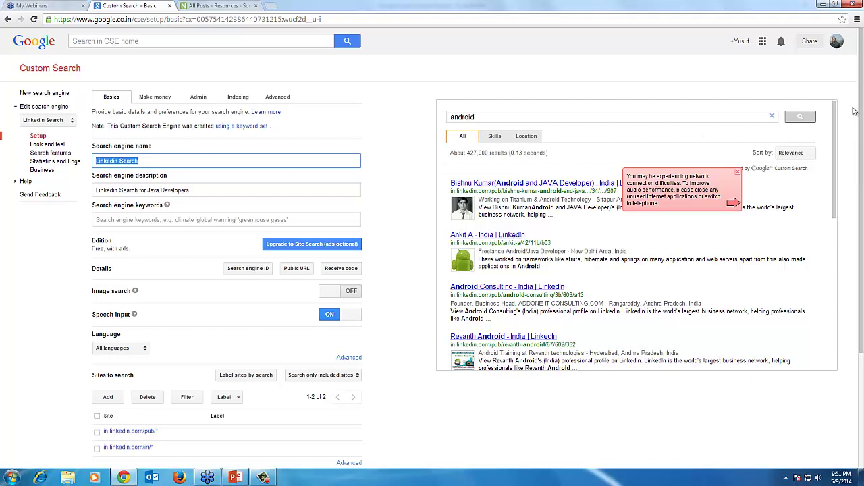
pyautogui.click(207, 477)
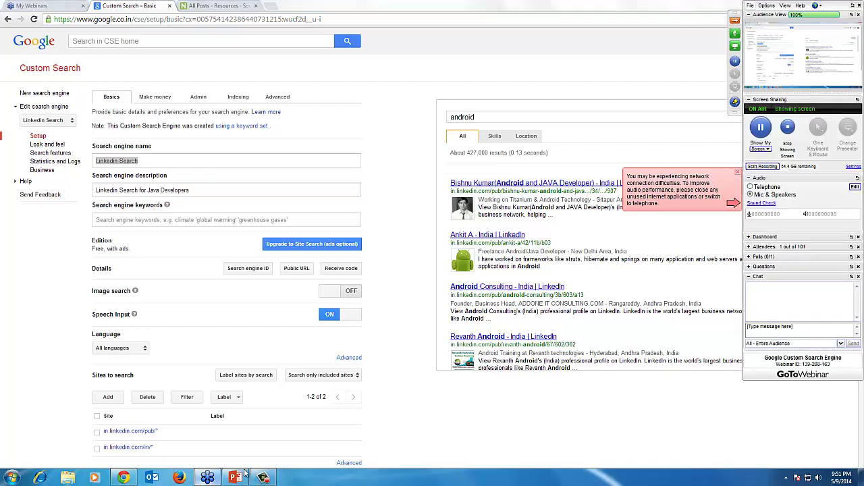
pyautogui.click(735, 23)
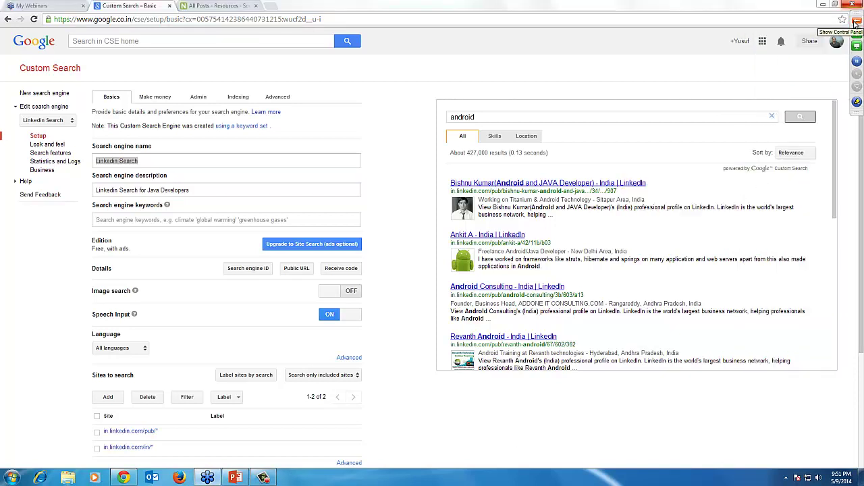
pyautogui.click(856, 25)
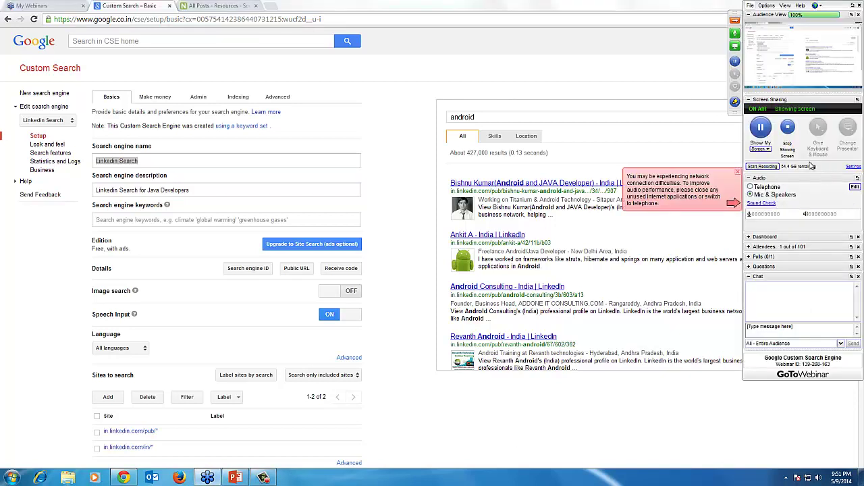
pyautogui.click(735, 20)
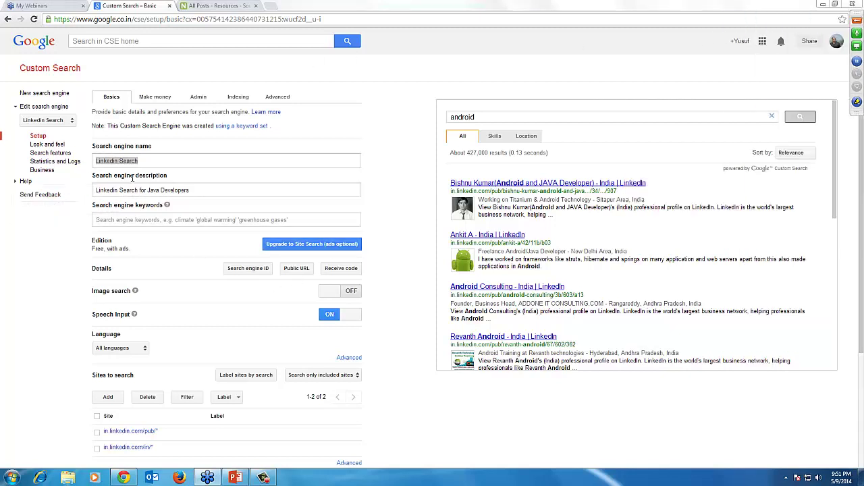
# Point out the search engine name, description and keywords fields in the basic setup without editing them.
pyautogui.click(147, 166)
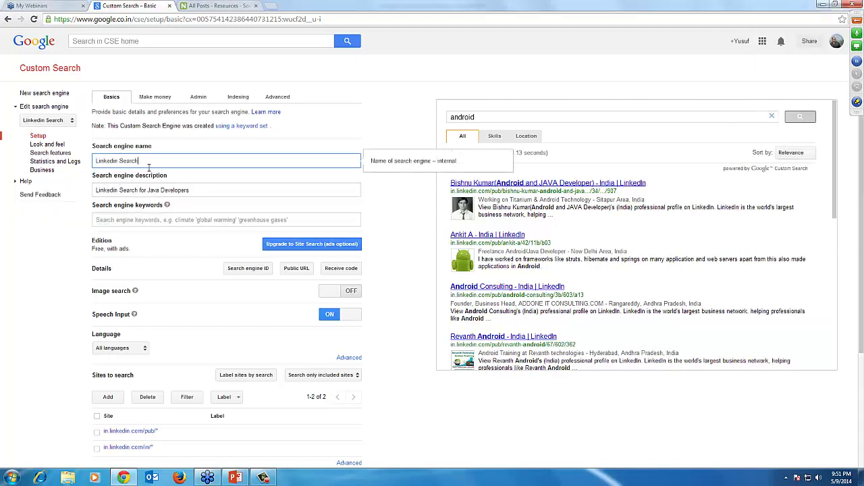
pyautogui.click(199, 190)
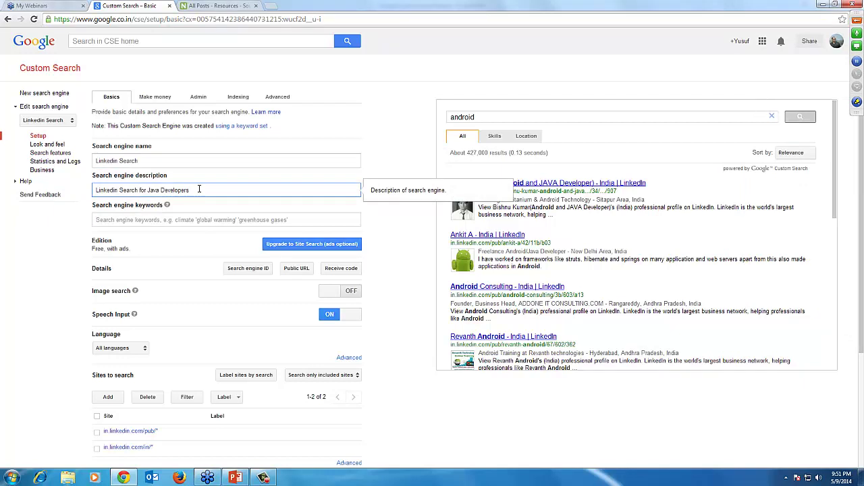
pyautogui.moveTo(191, 192); pyautogui.dragTo(82, 191)
pyautogui.doubleClick(157, 163)
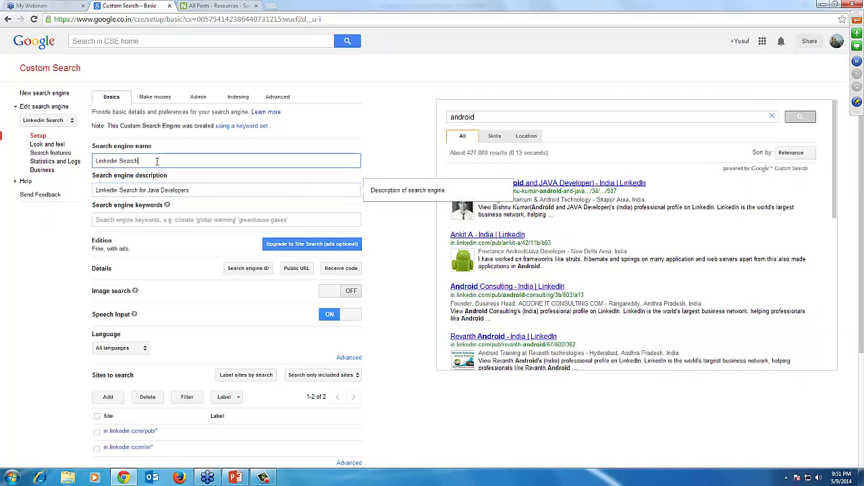
pyautogui.click(157, 166)
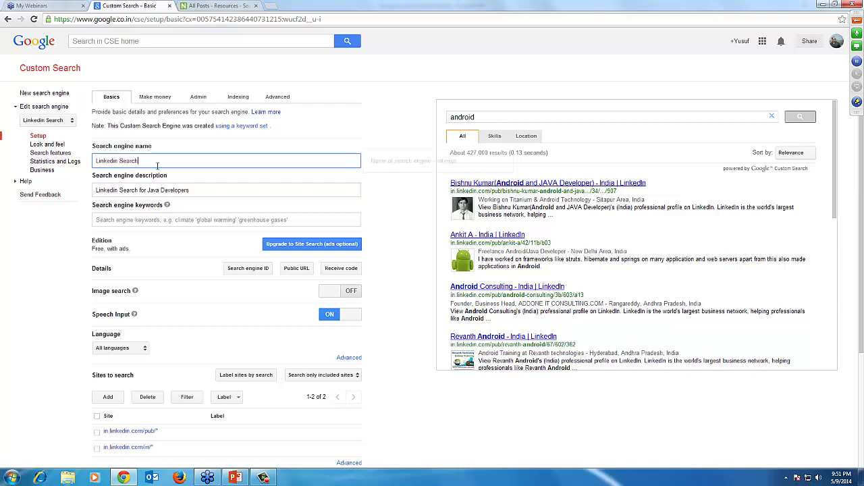
pyautogui.click(121, 221)
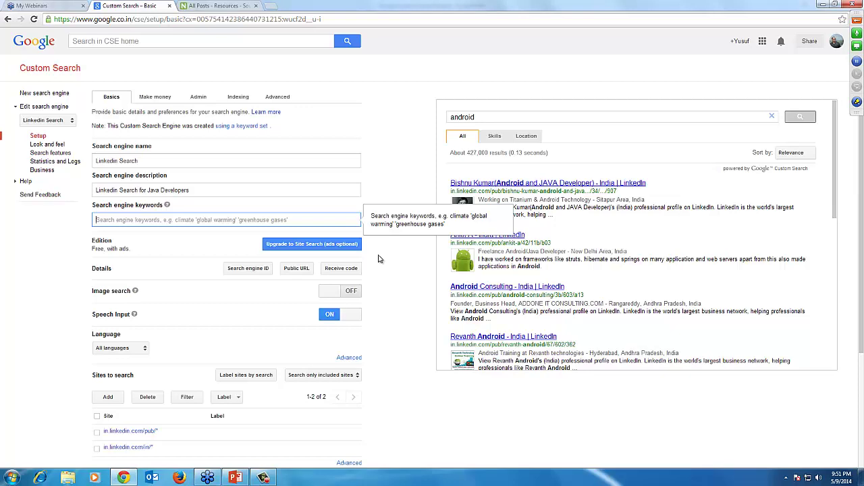
# Highlight the Edition, Details, Image search and Speech Input settings in turn.
pyautogui.scroll(-1, 380, 258)
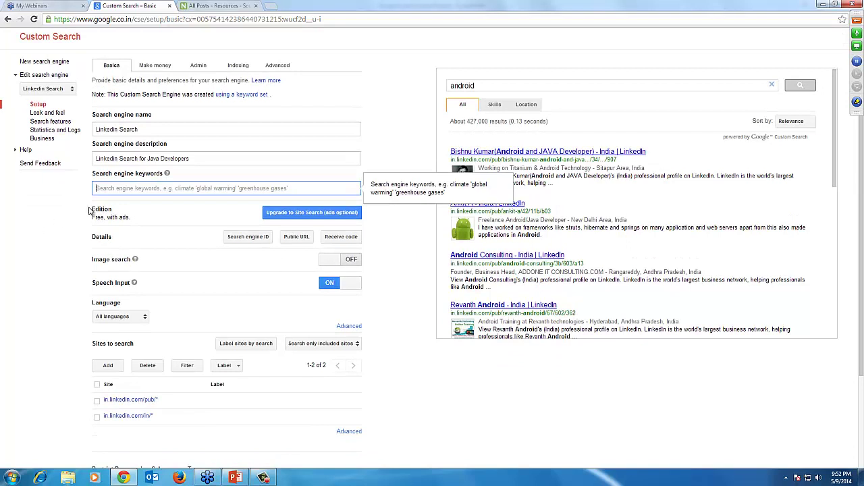
pyautogui.moveTo(92, 210); pyautogui.dragTo(118, 217)
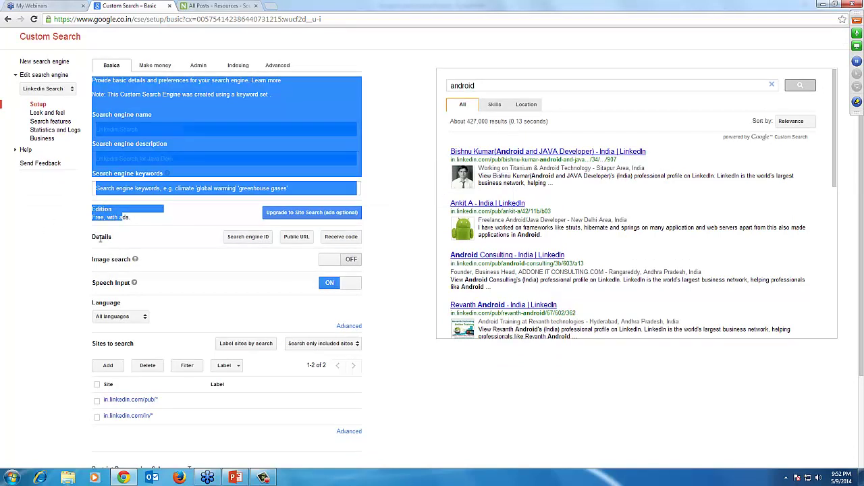
pyautogui.doubleClick(101, 236)
pyautogui.tripleClick(103, 262)
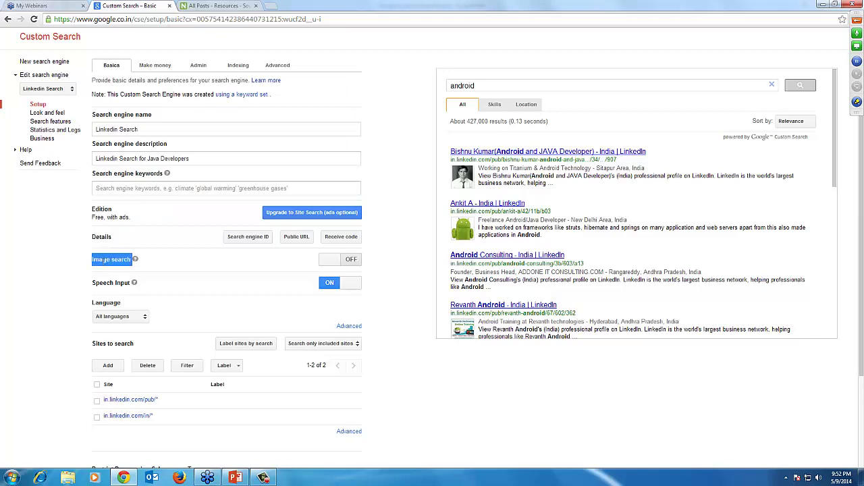
pyautogui.tripleClick(105, 287)
# Highlight the Sites to search heading and look through the remaining android results in the preview.
pyautogui.scroll(-3, 149, 293)
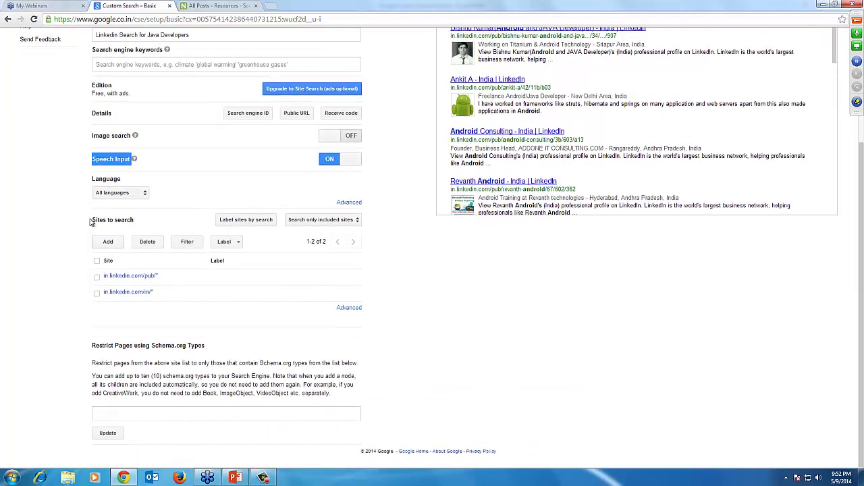
pyautogui.moveTo(92, 219); pyautogui.dragTo(137, 221)
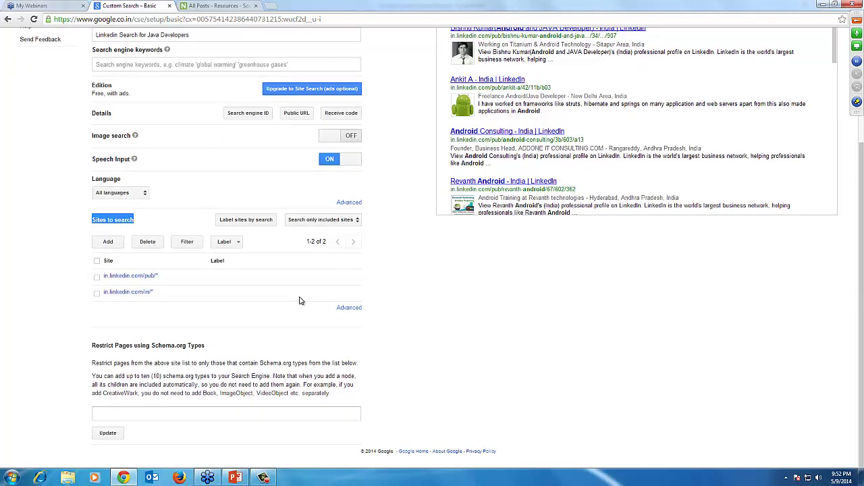
pyautogui.scroll(4, 478, 208)
pyautogui.scroll(-5, 489, 195)
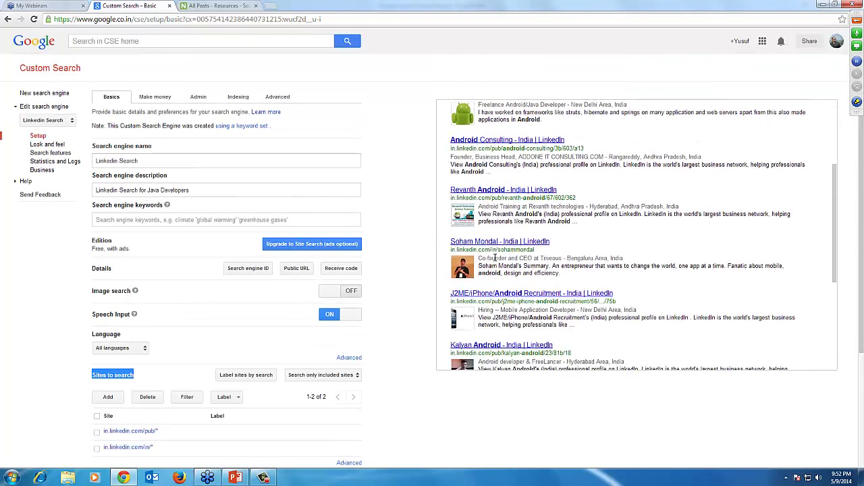
pyautogui.scroll(-5, 494, 258)
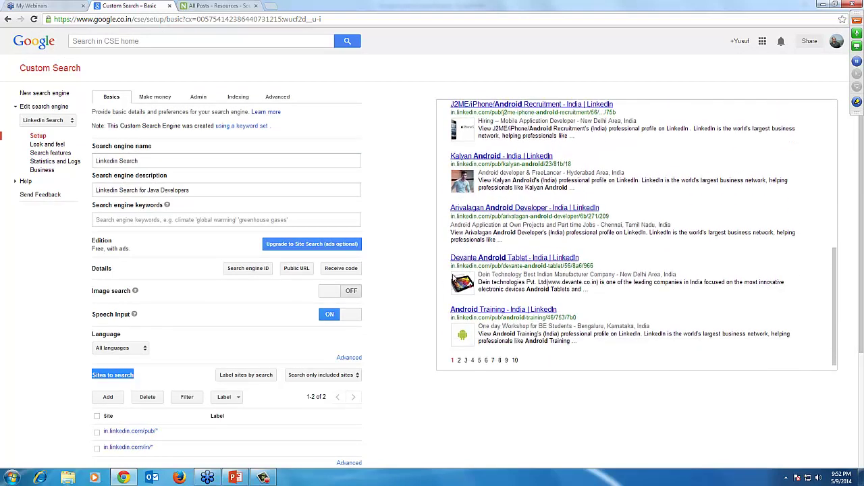
pyautogui.scroll(-1, 418, 285)
pyautogui.scroll(-3, 419, 284)
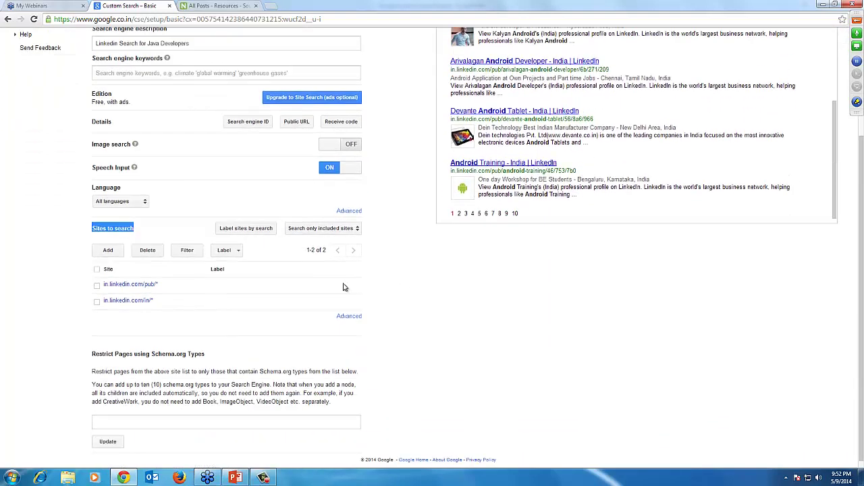
# Expand the advanced options of Sites to search and highlight the Sites to exclude heading above the excluded LinkedIn patterns.
pyautogui.click(105, 289)
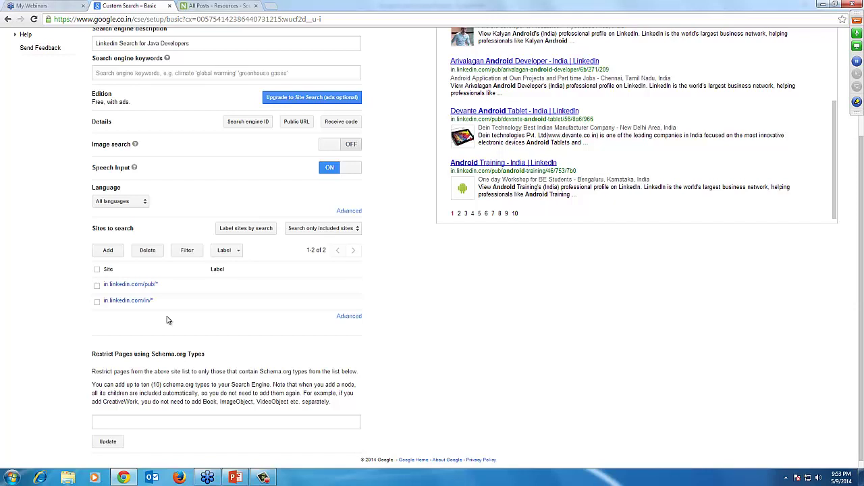
pyautogui.click(343, 317)
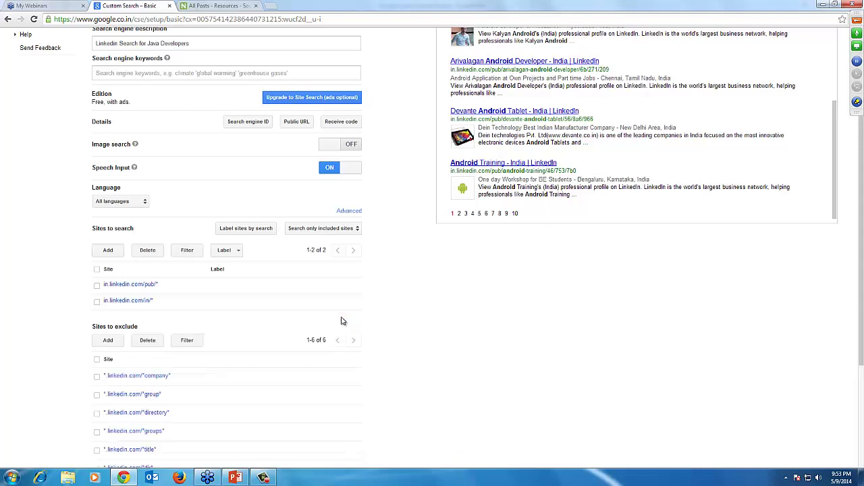
pyautogui.scroll(-2, 376, 300)
pyautogui.scroll(-1, 376, 300)
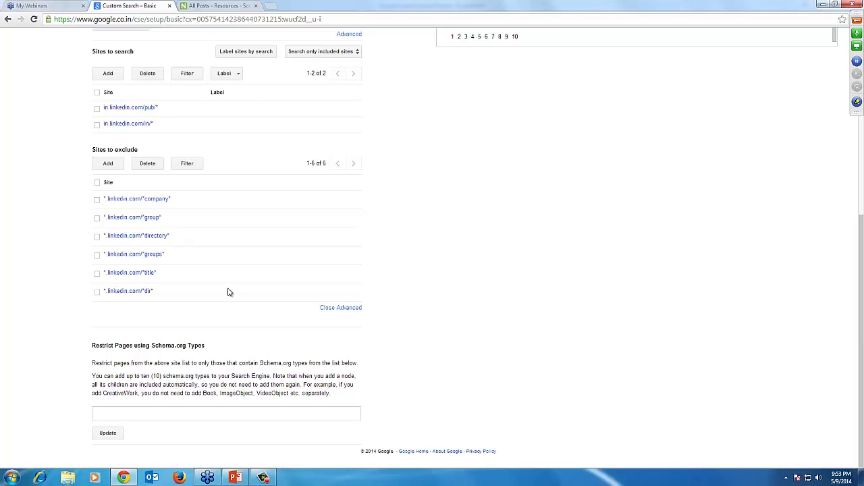
pyautogui.moveTo(97, 188); pyautogui.dragTo(142, 149)
pyautogui.click(380, 304)
# Look through the android results in the preview and review the included and excluded site lists in the basic setup again.
pyautogui.scroll(5, 383, 289)
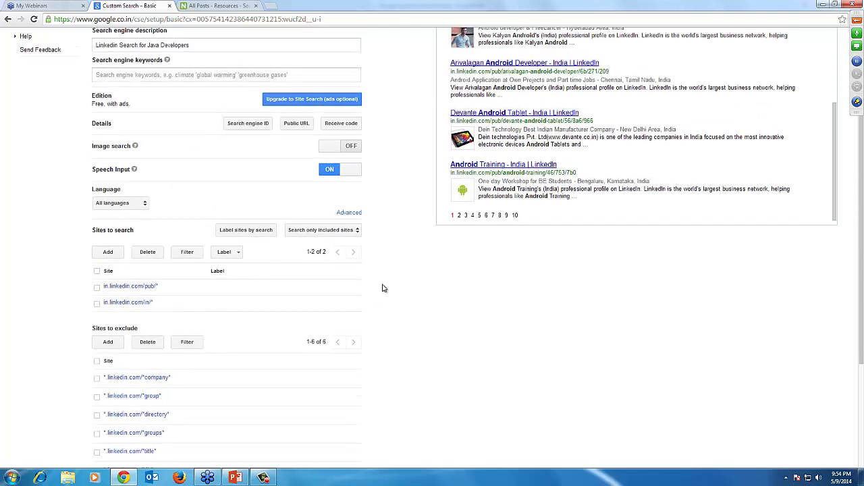
pyautogui.scroll(10, 620, 206)
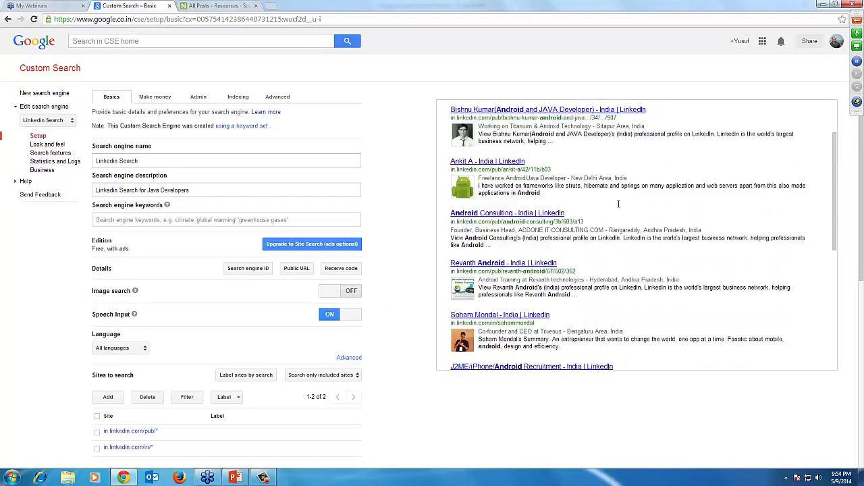
pyautogui.scroll(-4, 620, 207)
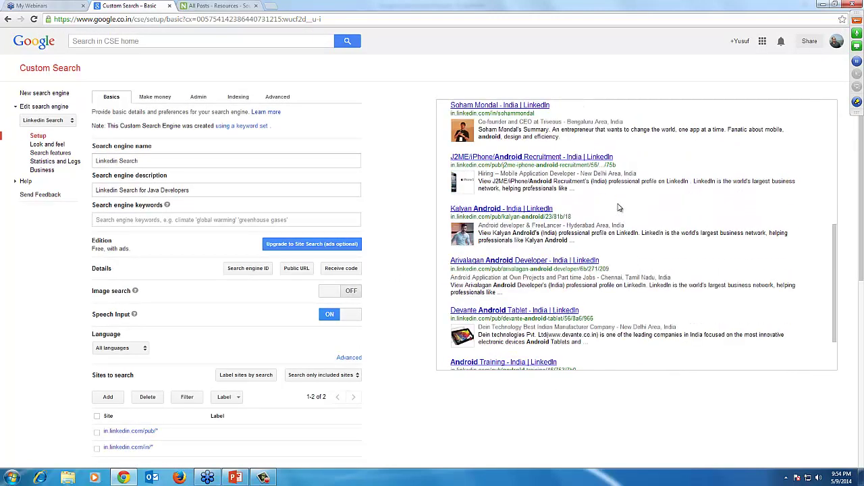
pyautogui.scroll(-5, 618, 208)
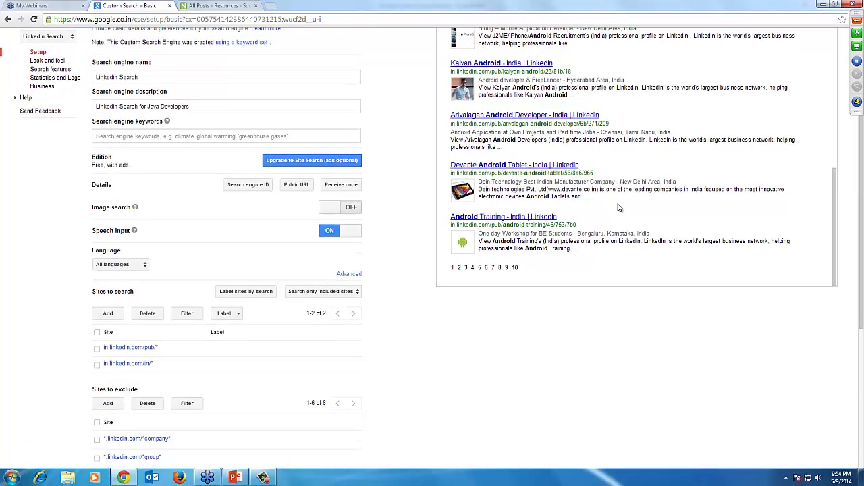
pyautogui.scroll(-3, 619, 207)
pyautogui.scroll(-1, 411, 326)
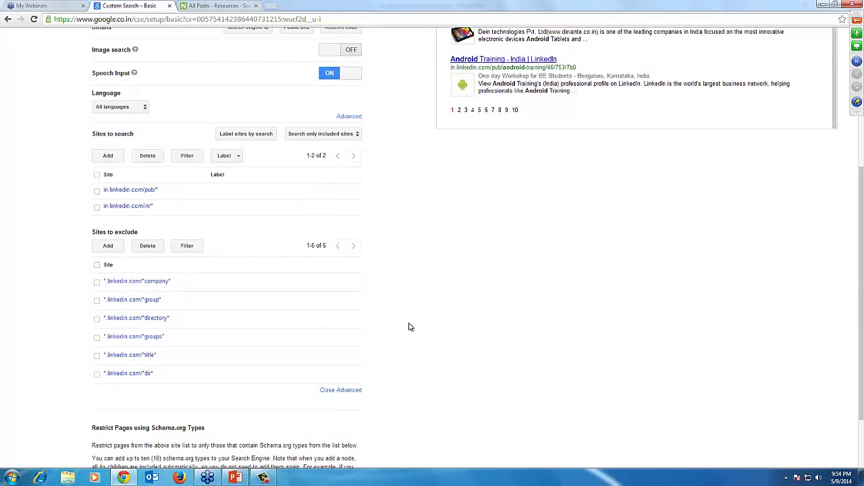
pyautogui.scroll(1, 382, 321)
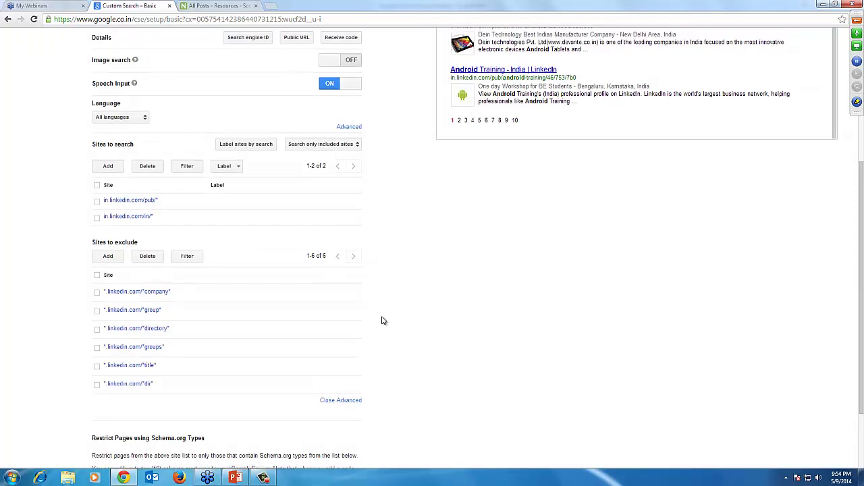
pyautogui.scroll(1, 383, 320)
pyautogui.scroll(1, 382, 320)
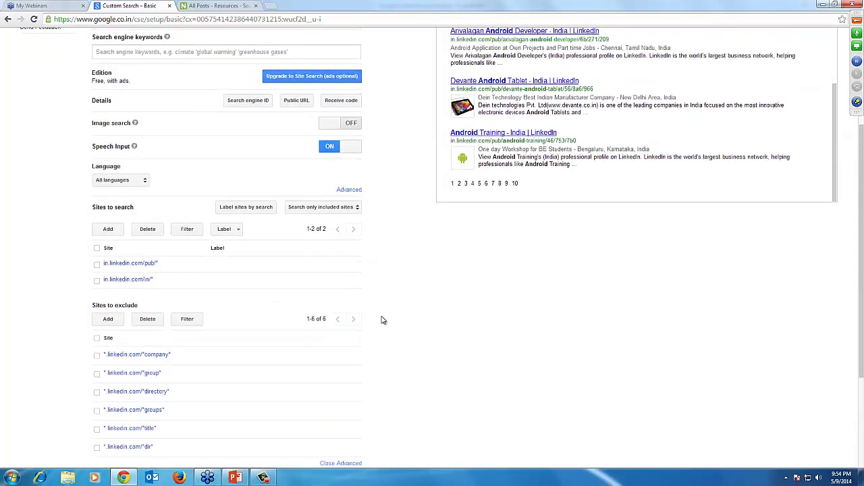
pyautogui.scroll(4, 382, 320)
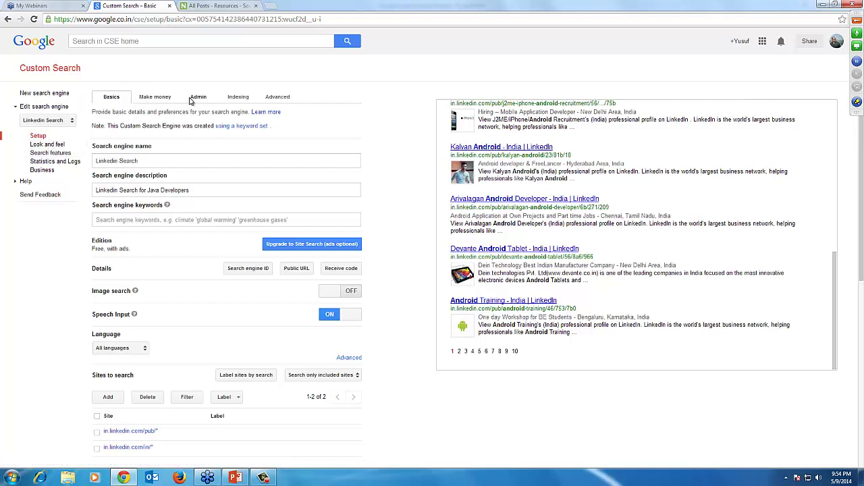
# View the Advanced, Admin and Make money pages of the setup and return to the Basics page.
pyautogui.click(285, 98)
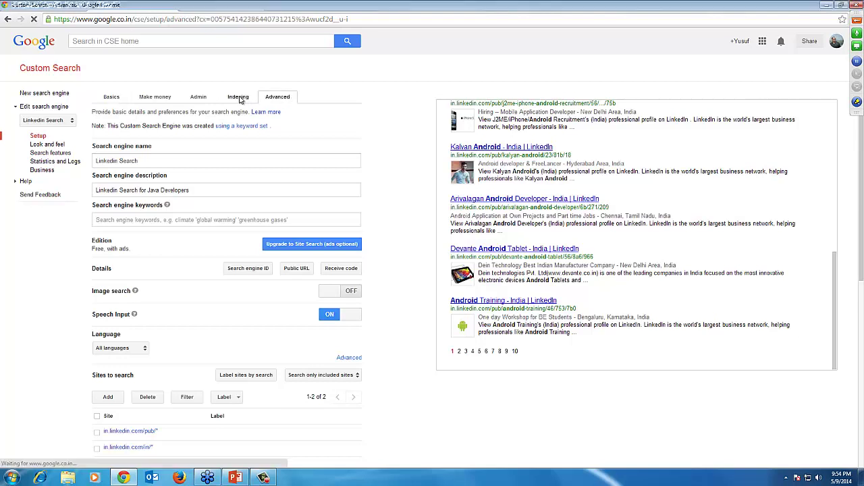
pyautogui.click(194, 101)
pyautogui.click(151, 102)
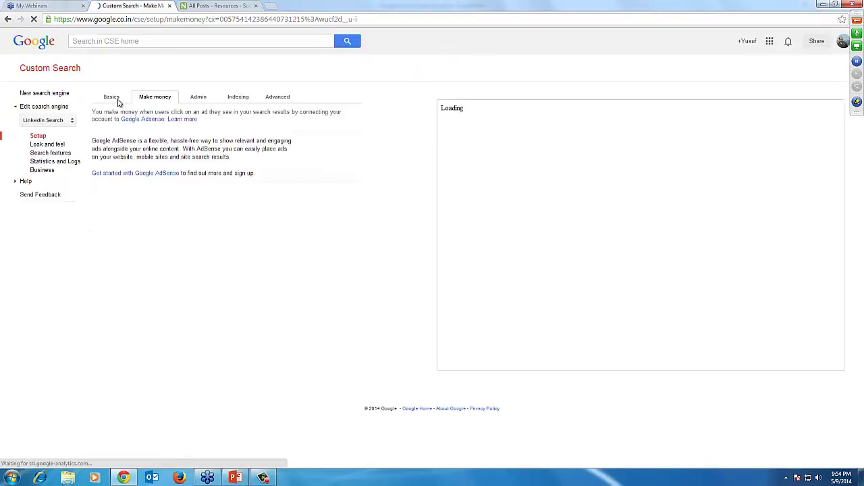
pyautogui.click(112, 98)
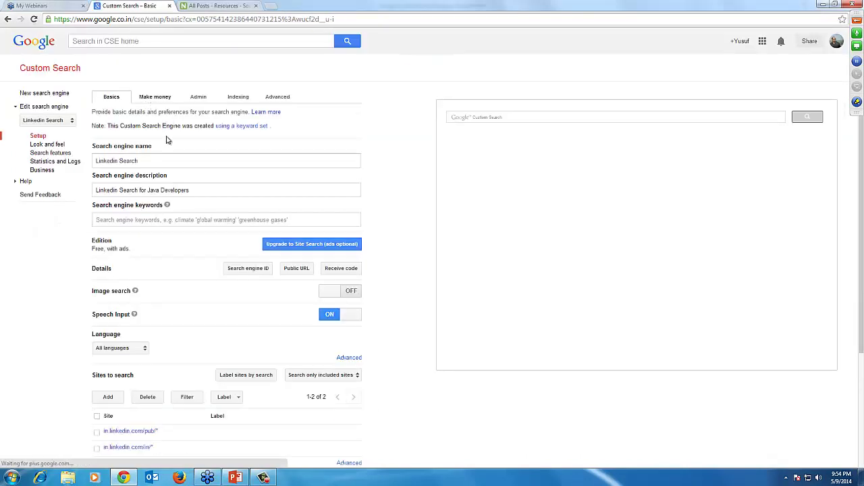
# Look through the look and feel settings: Layout, Themes, Customise and Thumbnails.
pyautogui.click(65, 148)
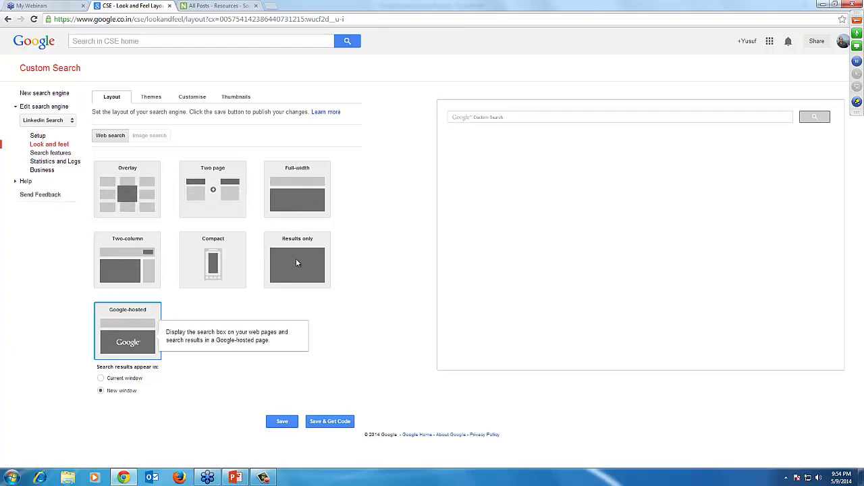
pyautogui.click(151, 97)
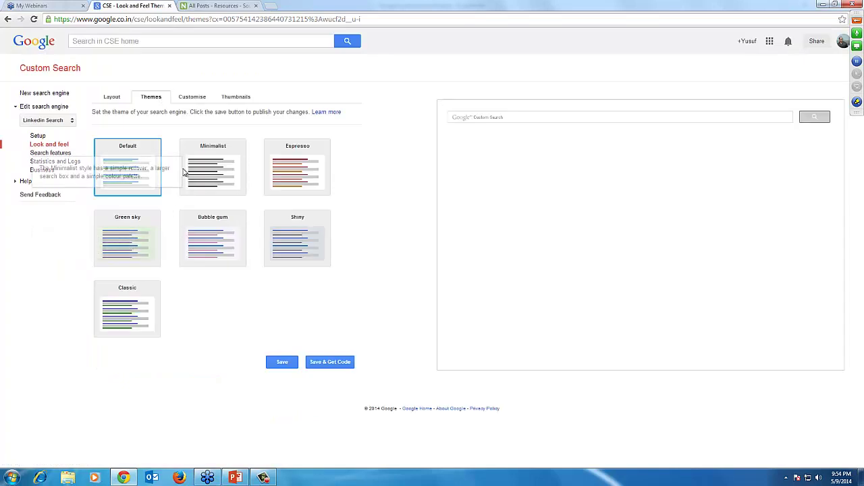
pyautogui.click(191, 99)
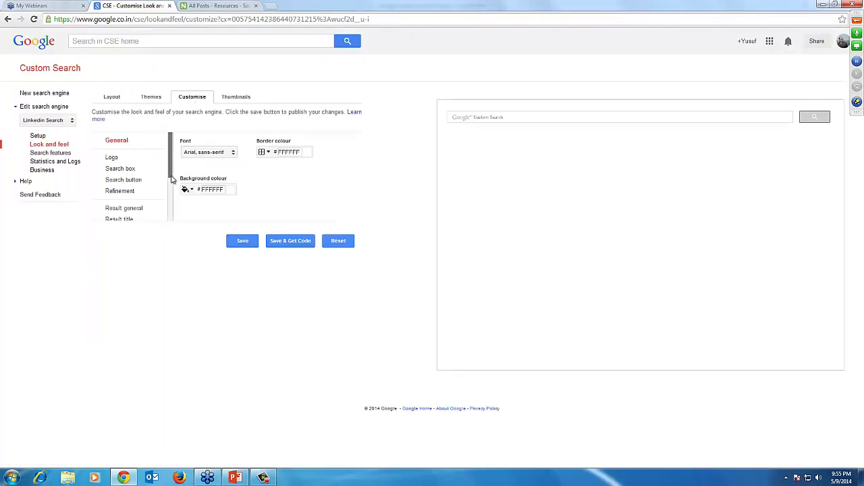
pyautogui.moveTo(170, 174)
pyautogui.mouseDown()
pyautogui.moveTo(173, 215)
pyautogui.moveTo(169, 161)
pyautogui.mouseUp()
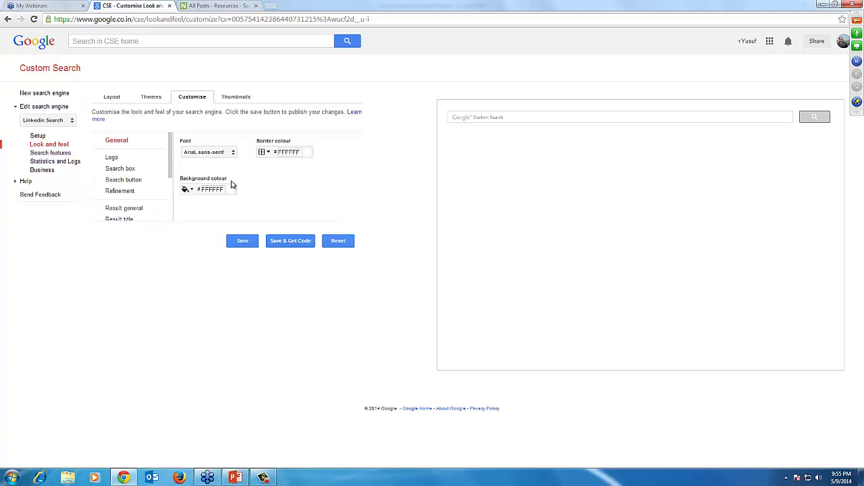
pyautogui.moveTo(170, 163)
pyautogui.mouseDown()
pyautogui.moveTo(170, 216)
pyautogui.moveTo(166, 158)
pyautogui.mouseUp()
pyautogui.click(236, 101)
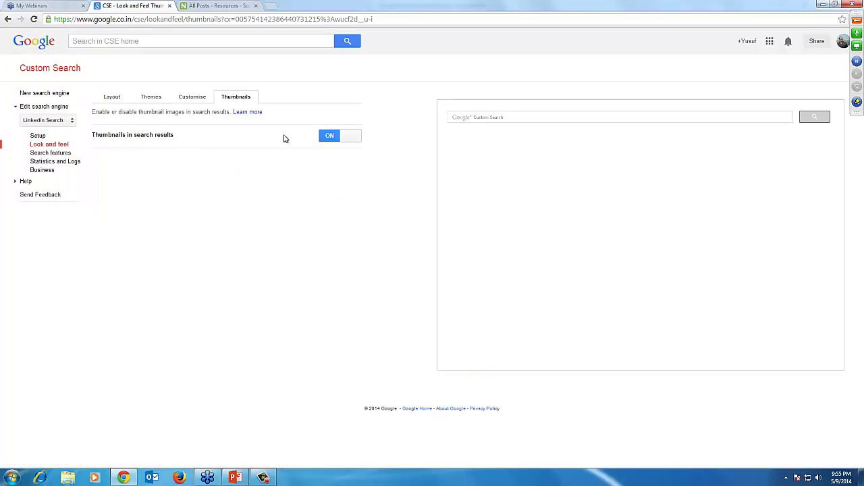
# Open the Skills refinement in the search features, highlight its optional query words, and accept the dialog.
pyautogui.click(78, 157)
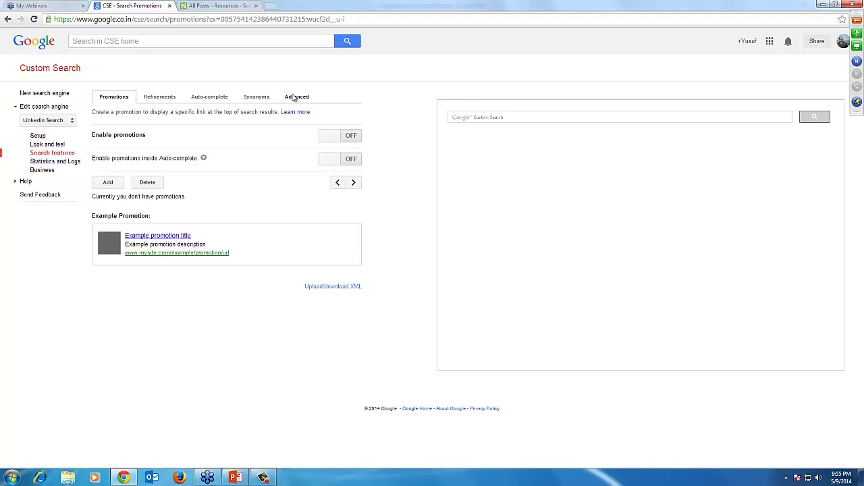
pyautogui.click(162, 98)
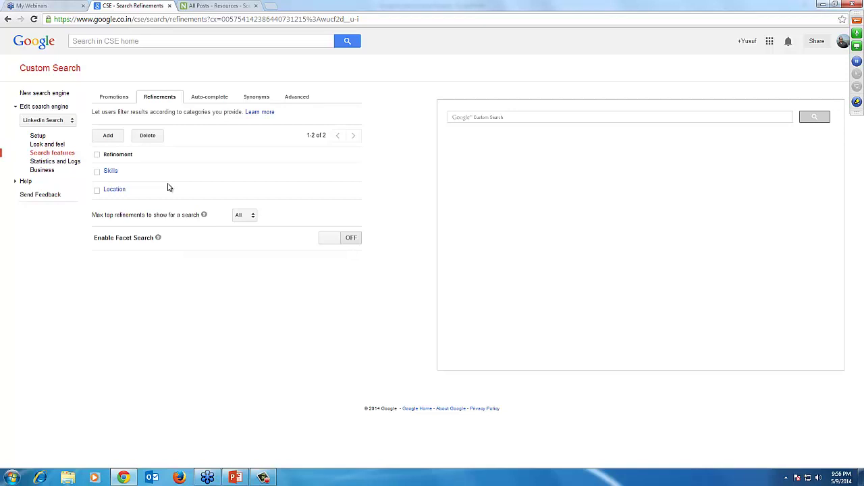
pyautogui.click(111, 173)
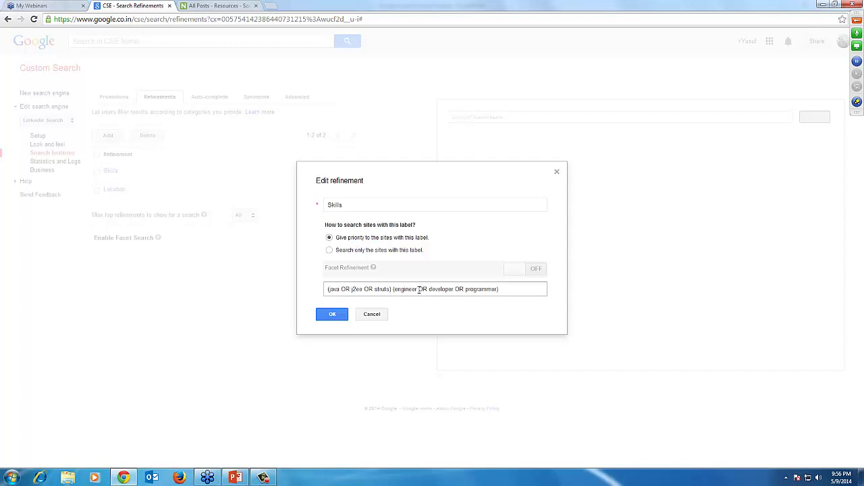
pyautogui.click(517, 292)
pyautogui.moveTo(503, 290); pyautogui.dragTo(324, 292)
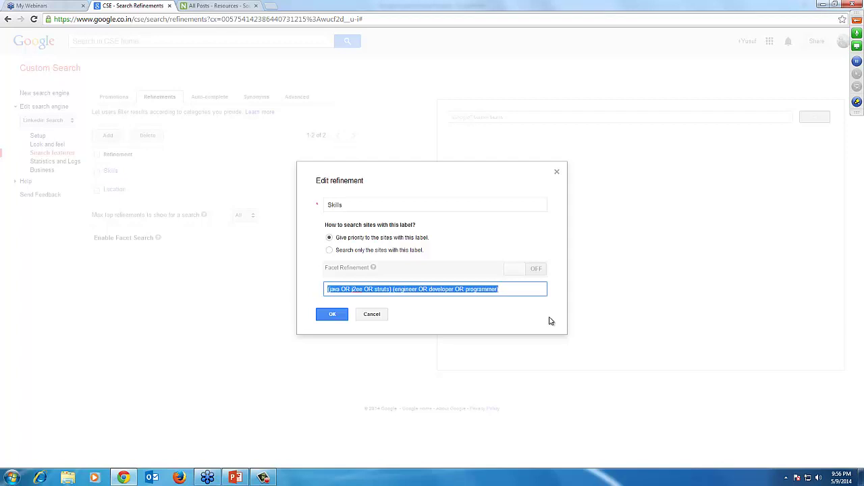
pyautogui.press('Left')
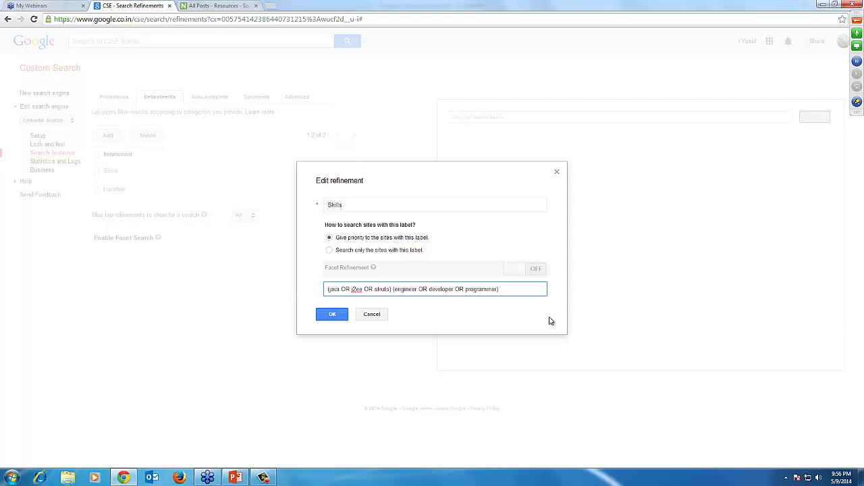
pyautogui.click(495, 289)
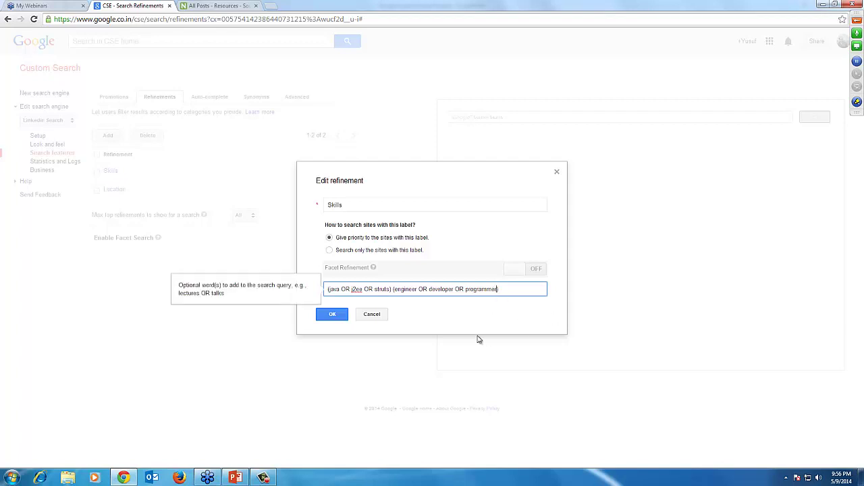
pyautogui.click(333, 315)
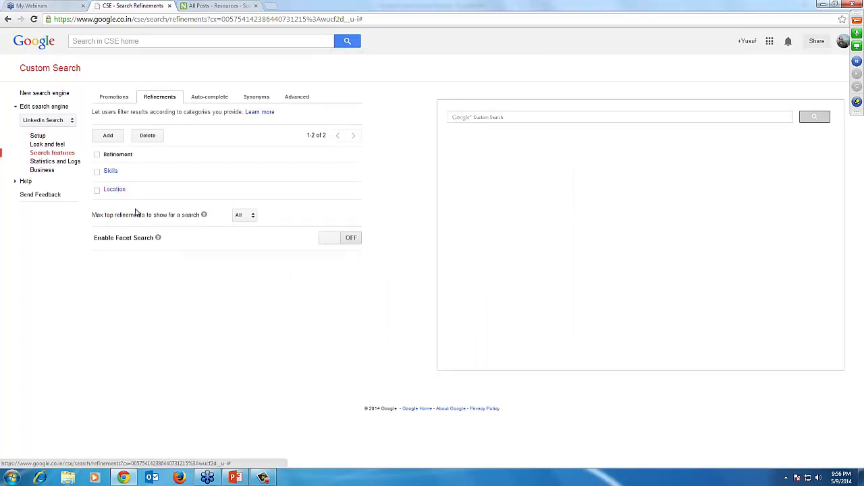
# Open the Location refinement, examine its query words for cities and Java skills, and close the dialog.
pyautogui.click(114, 189)
pyautogui.click(398, 289)
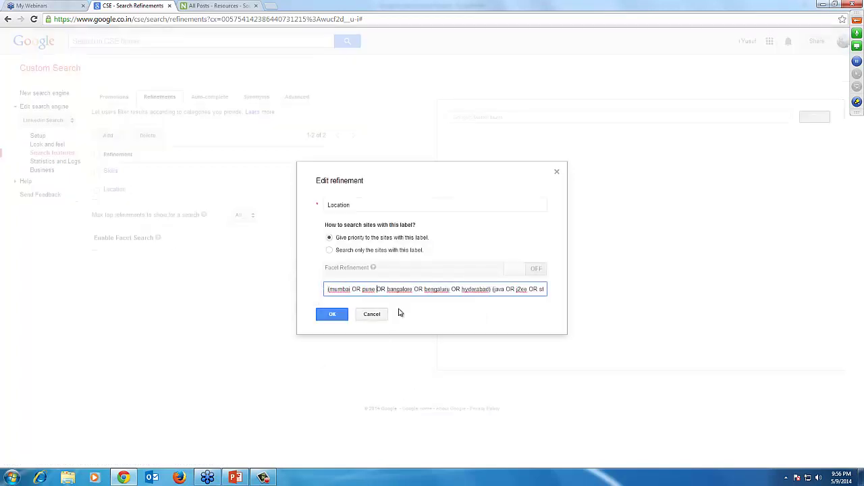
pyautogui.hotkey('ctrl', 'Right')
pyautogui.hotkey('ctrl', 'Right')
pyautogui.write('ruts')
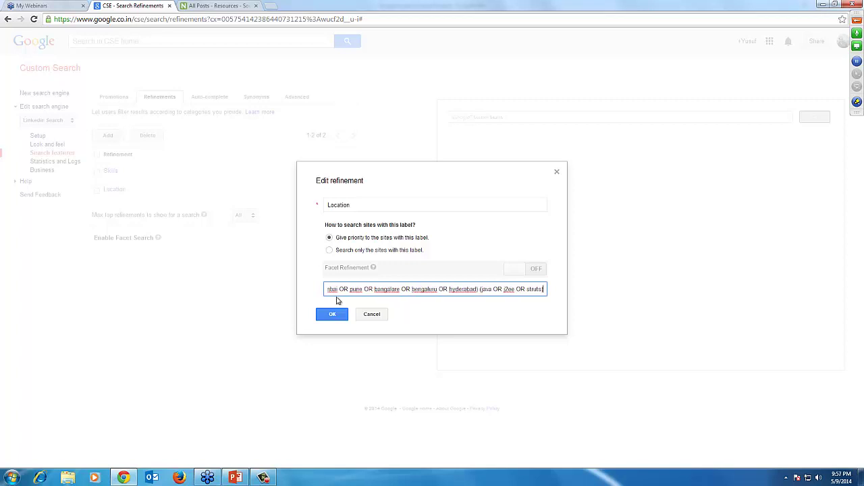
pyautogui.click(330, 317)
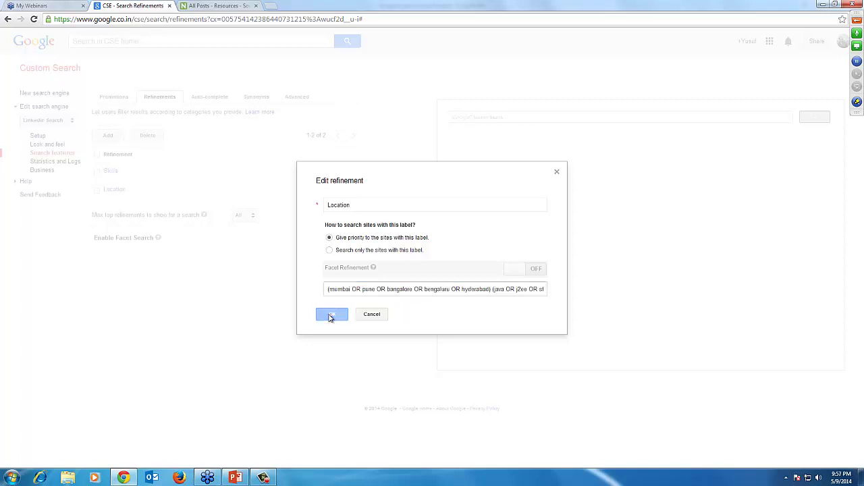
pyautogui.click(372, 316)
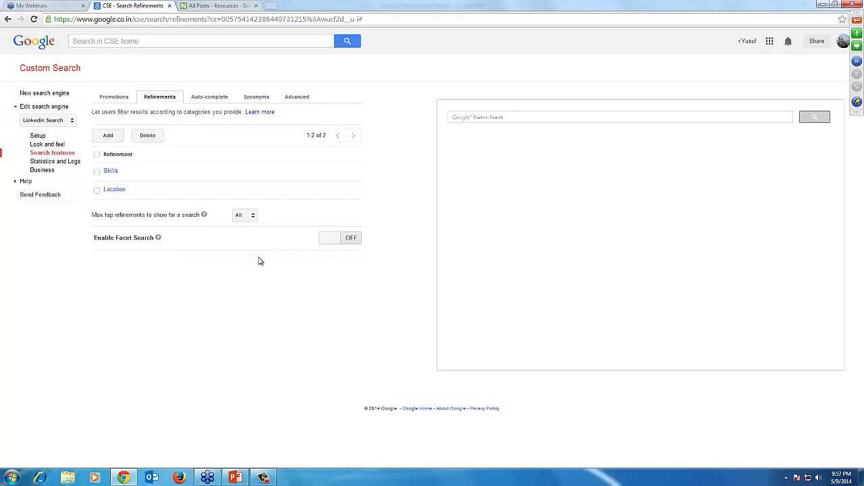
# View the Business advertising settings, return to the Promotions page of the search features, and point out the preview's search box.
pyautogui.click(49, 163)
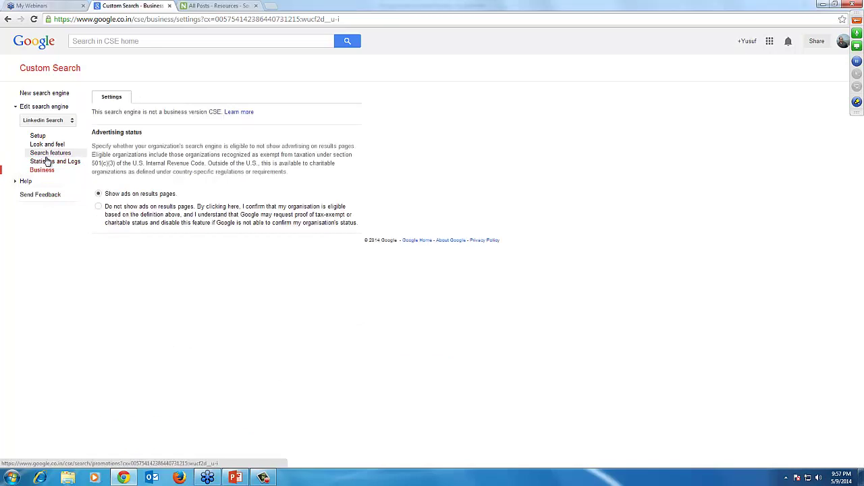
pyautogui.click(45, 155)
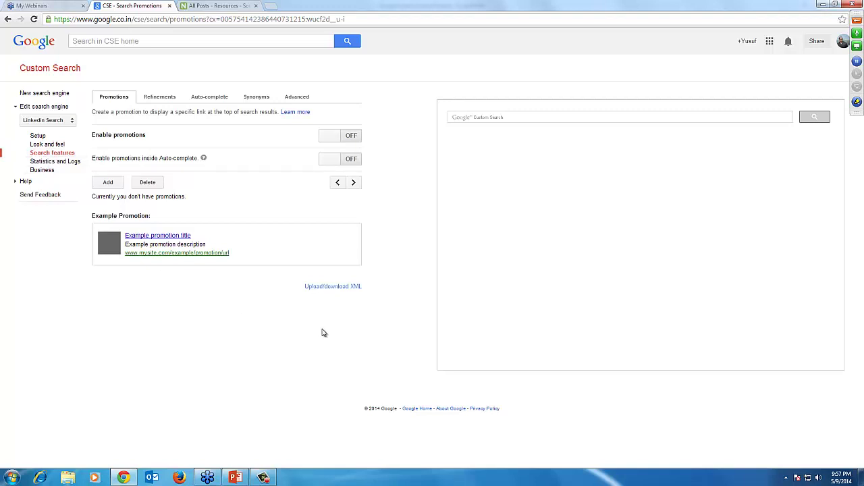
pyautogui.click(497, 116)
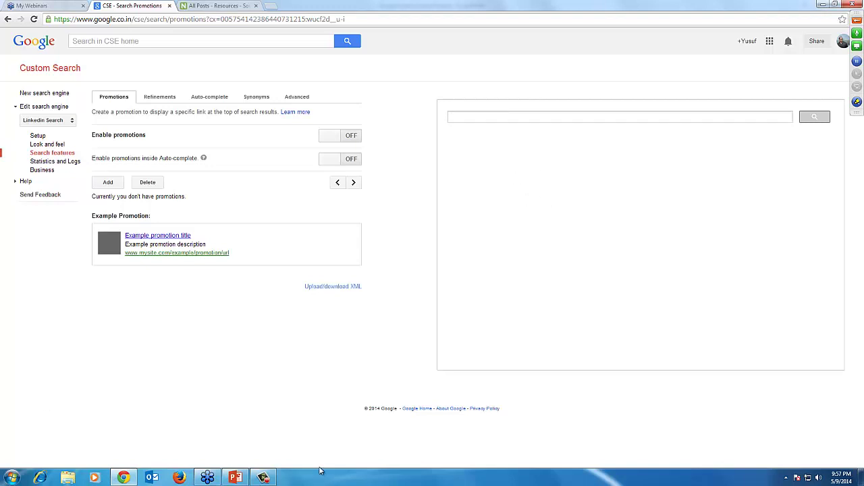
# Switch to the Google Custom Search Engine presentation in PowerPoint and start the slide show from slide 4, How to create a Google (CSE).
pyautogui.moveTo(241, 481)
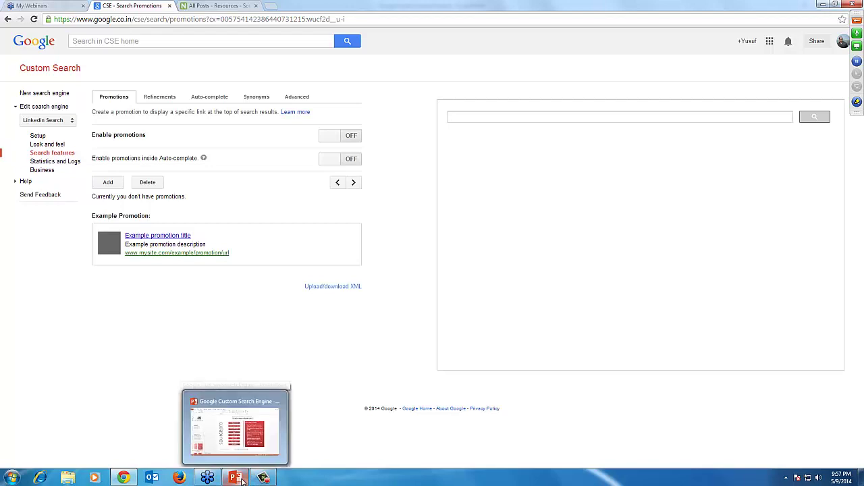
pyautogui.click(237, 368)
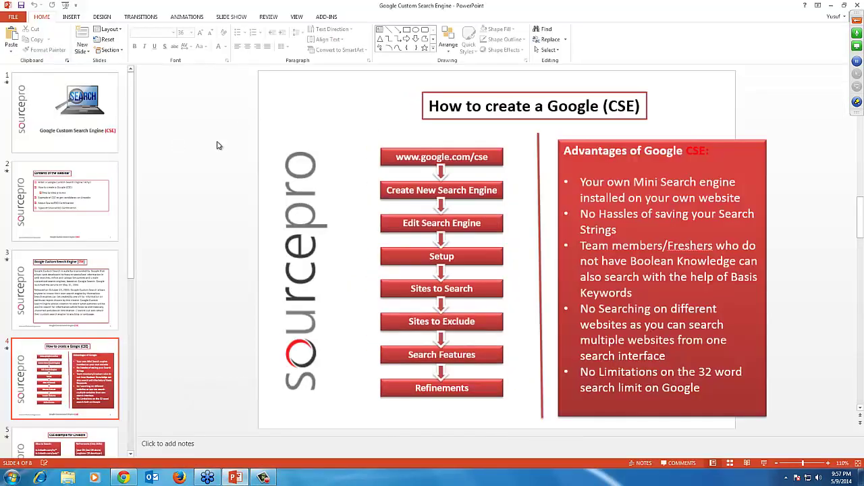
pyautogui.click(95, 380)
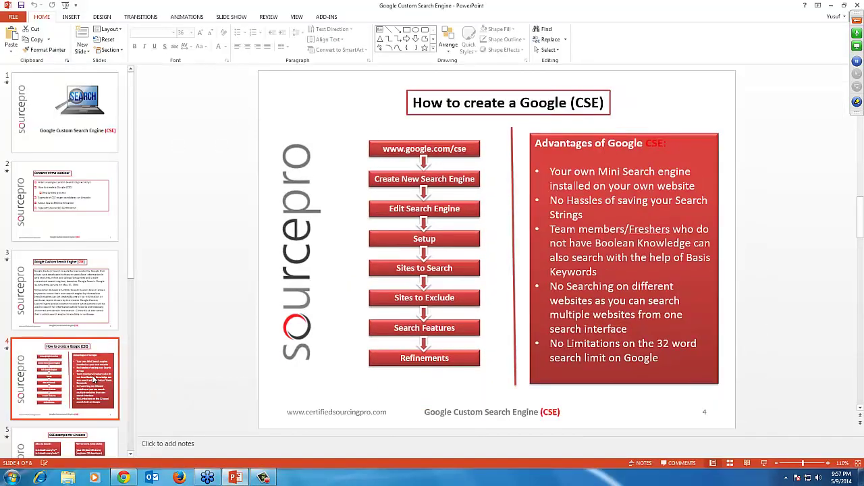
pyautogui.hotkey('shift', 'F5')
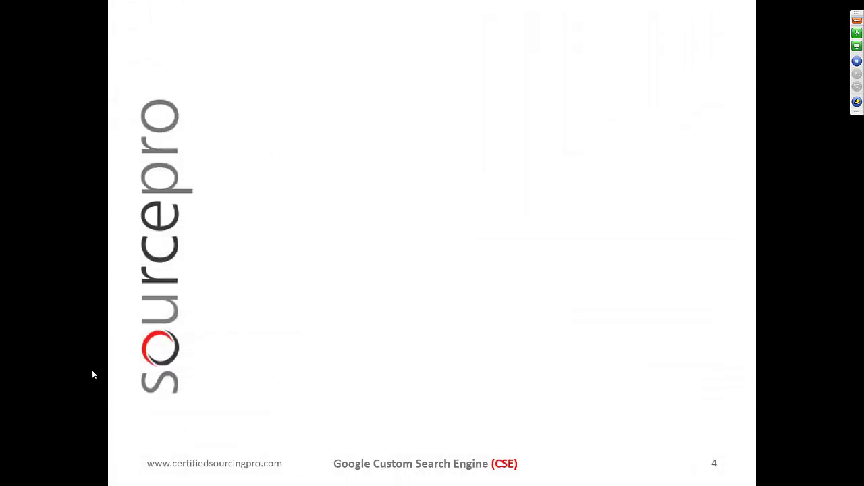